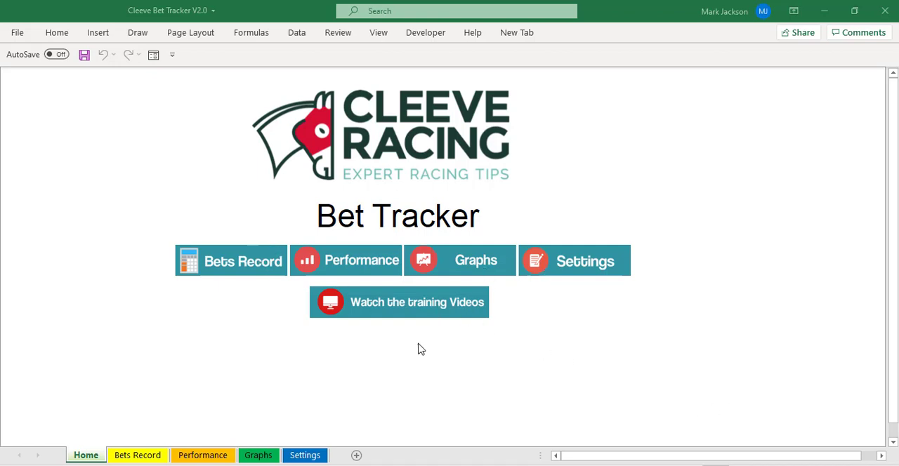
# Tour the Bets Record, Performance, Graphs and Settings sheets, returning to the Bets Record.
pyautogui.click(268, 271)
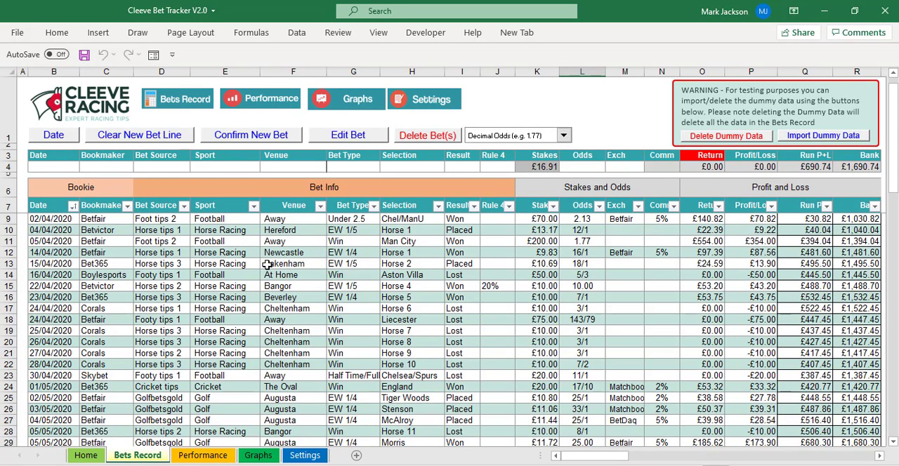
pyautogui.click(260, 105)
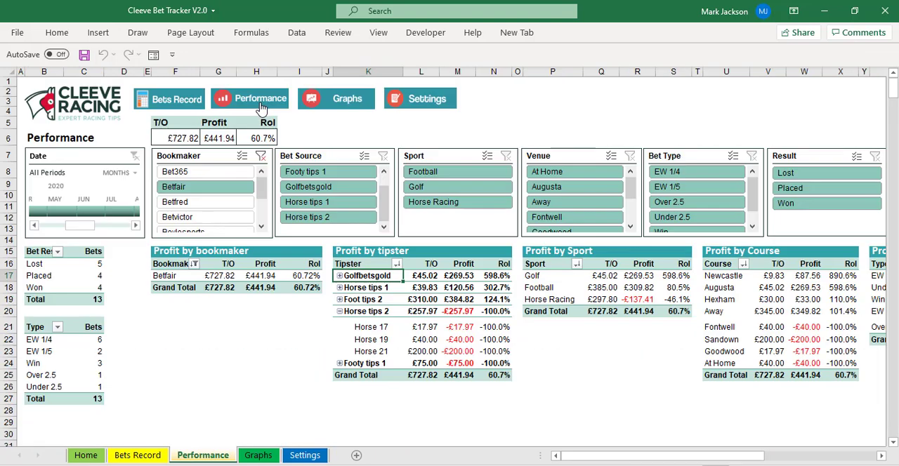
pyautogui.click(320, 107)
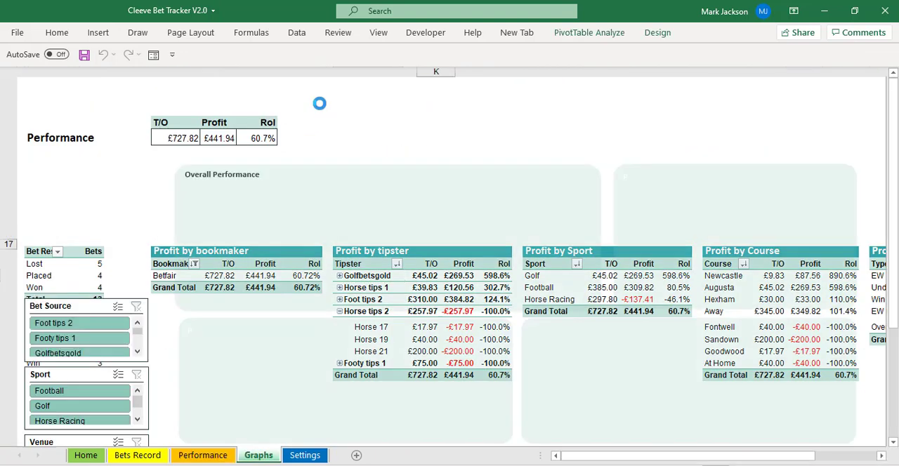
pyautogui.click(323, 109)
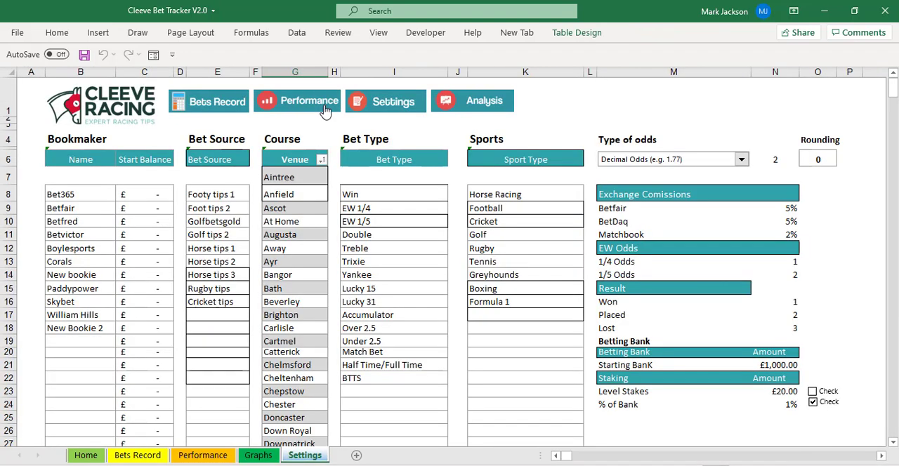
pyautogui.click(138, 456)
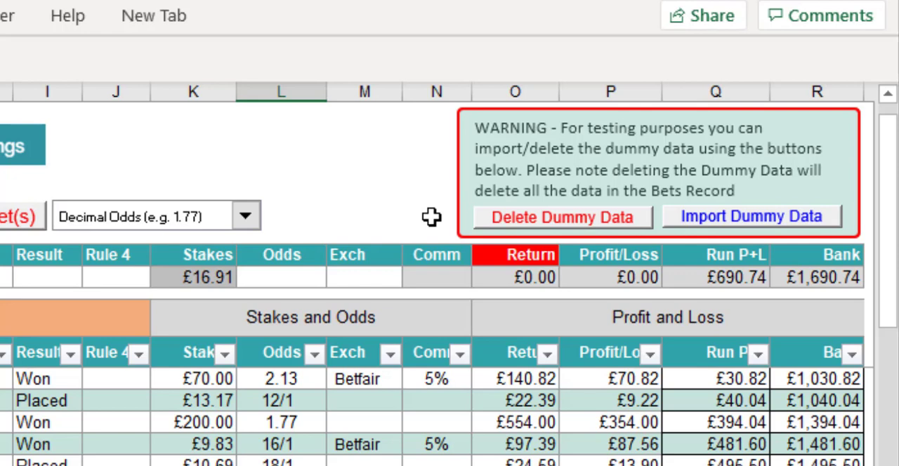
# Delete the dummy data from the bets record and import the dummy data again.
pyautogui.click(523, 219)
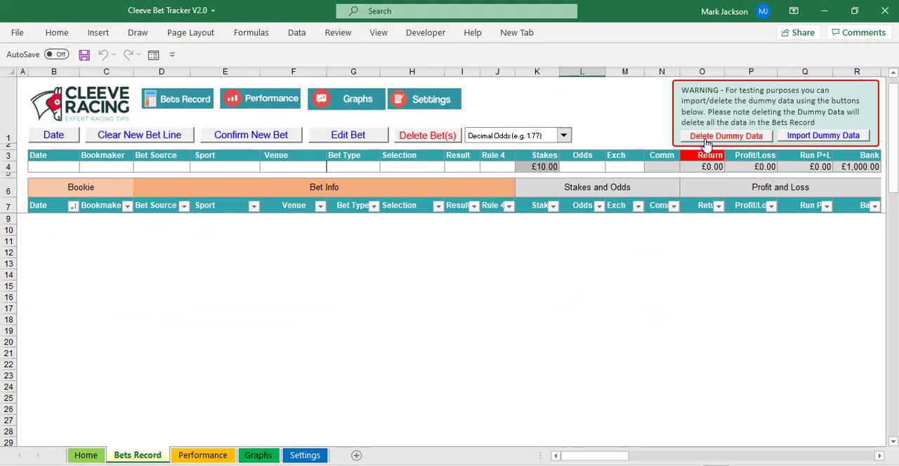
pyautogui.click(802, 138)
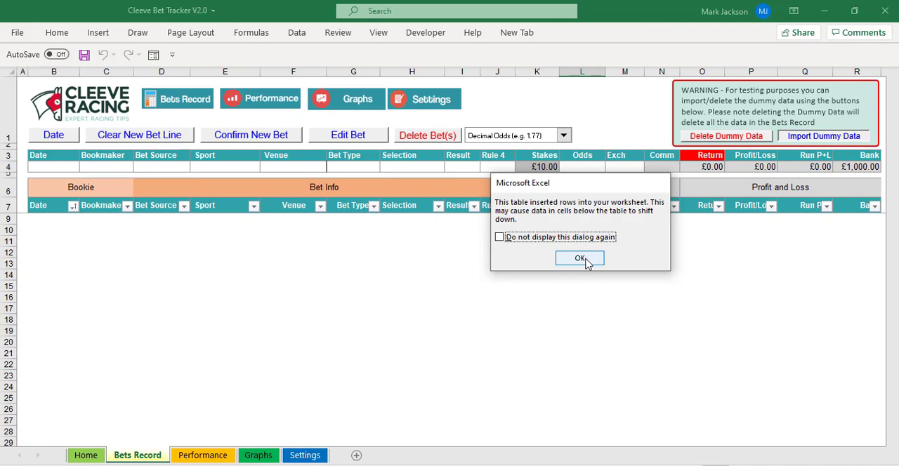
pyautogui.click(586, 259)
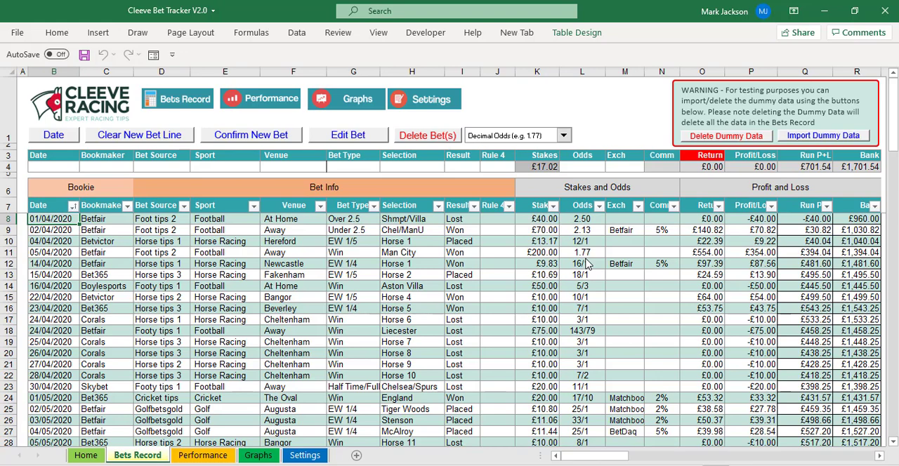
# Examine the date picker, the new-bet-line controls, the recorded bet rows and the odds type options.
pyautogui.click(73, 138)
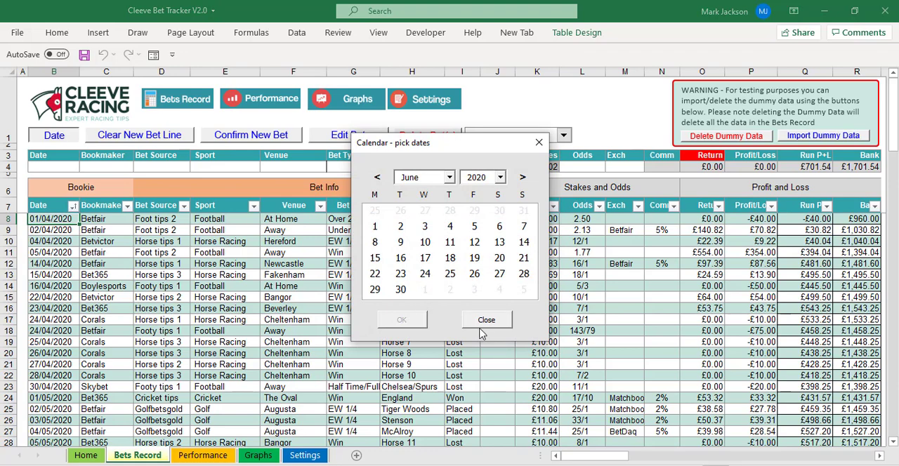
pyautogui.click(486, 321)
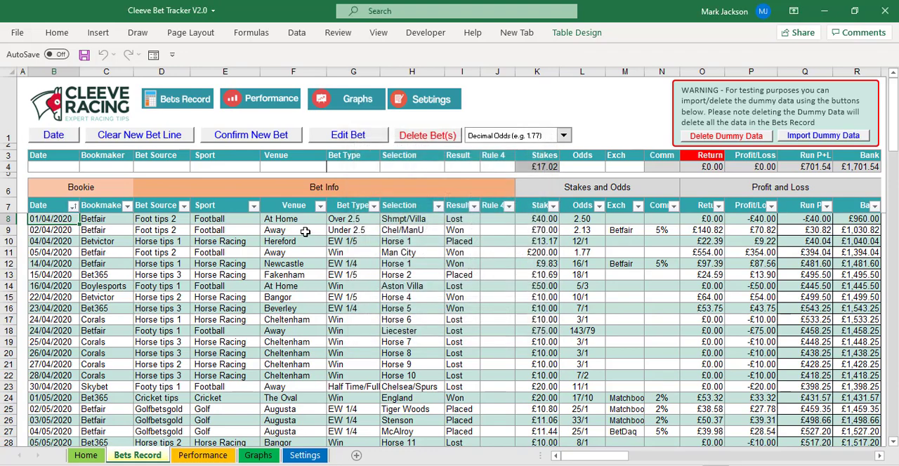
pyautogui.click(188, 141)
pyautogui.click(49, 230)
pyautogui.click(51, 242)
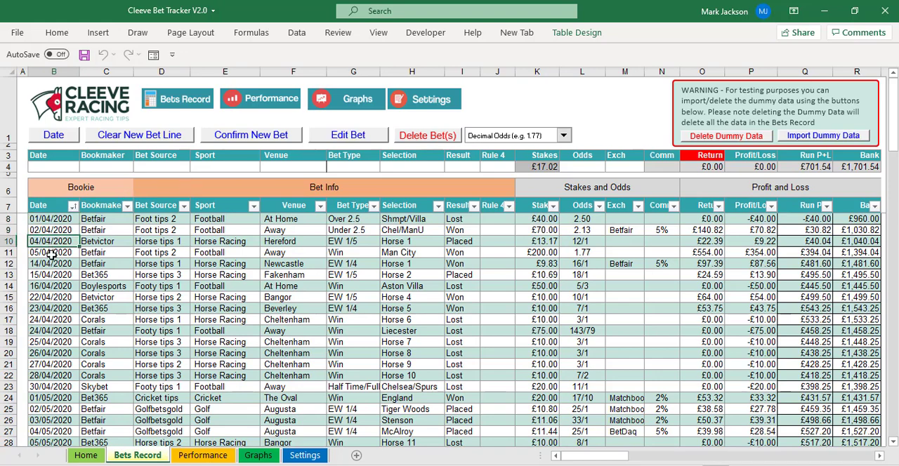
pyautogui.click(51, 254)
pyautogui.click(61, 219)
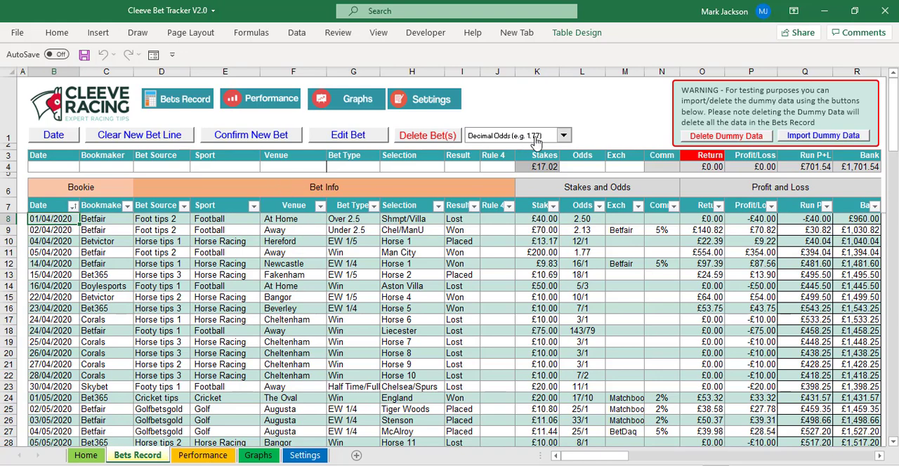
pyautogui.click(562, 136)
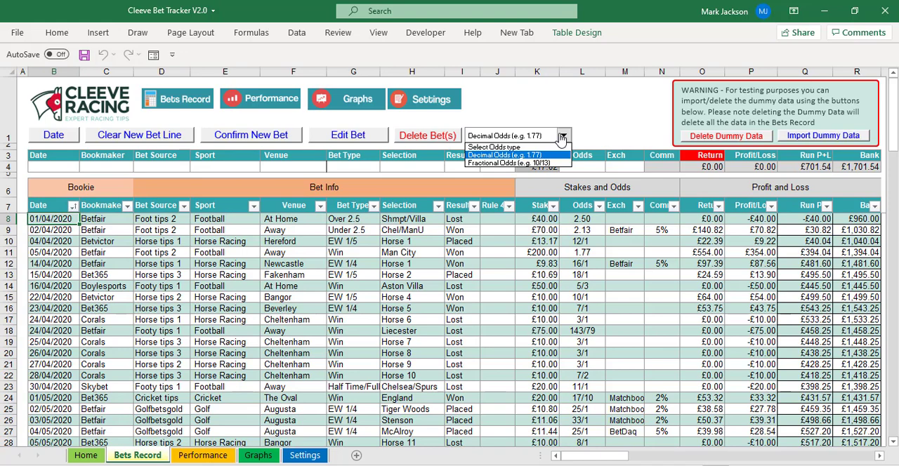
pyautogui.click(561, 138)
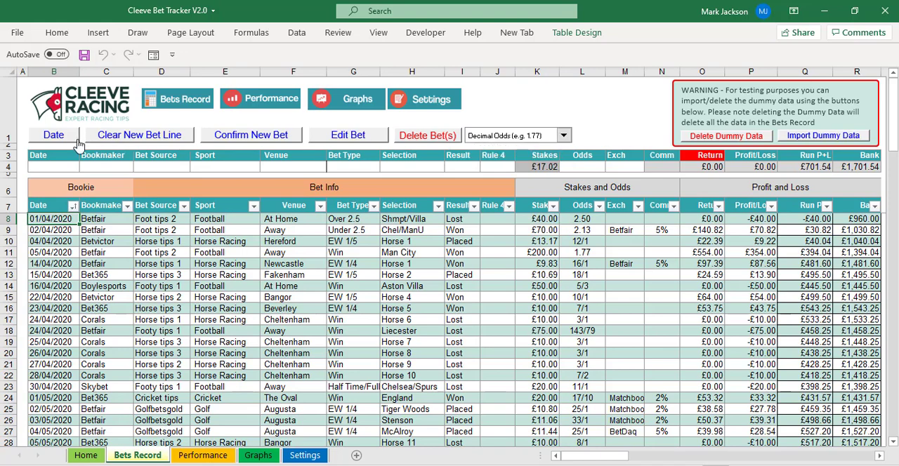
# Set the new bet's date to 06/04/2020 with the date picker.
pyautogui.click(55, 136)
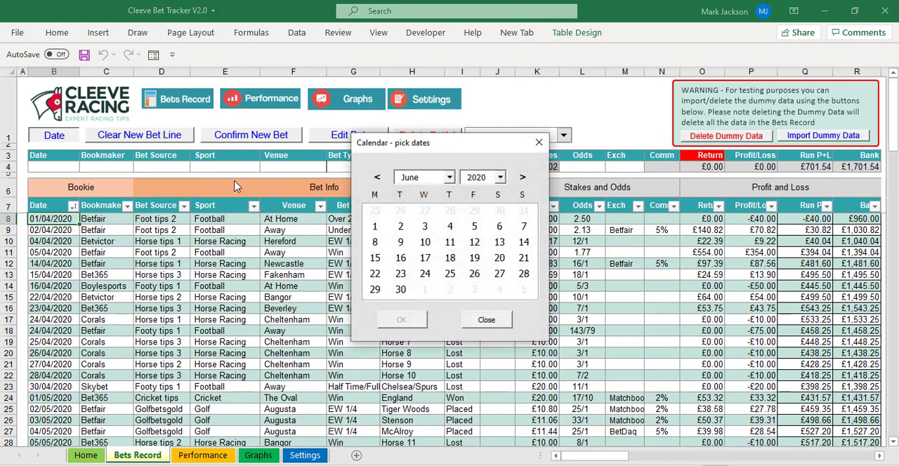
pyautogui.click(376, 177)
pyautogui.click(377, 180)
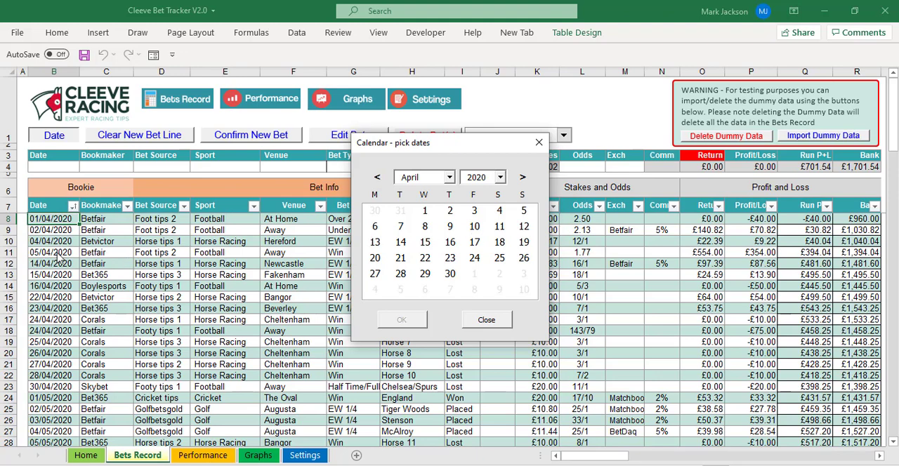
pyautogui.click(374, 226)
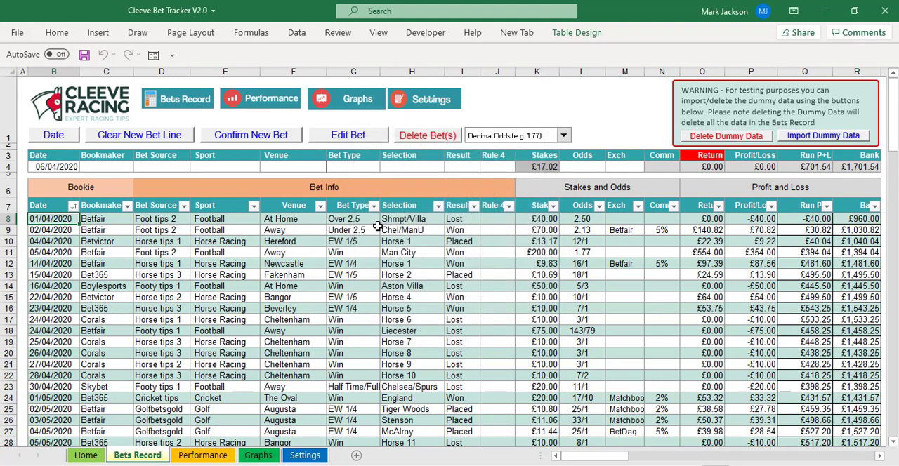
# Set the new bet's bookmaker to Betfair and its bet source to Horse tips 1.
pyautogui.click(107, 167)
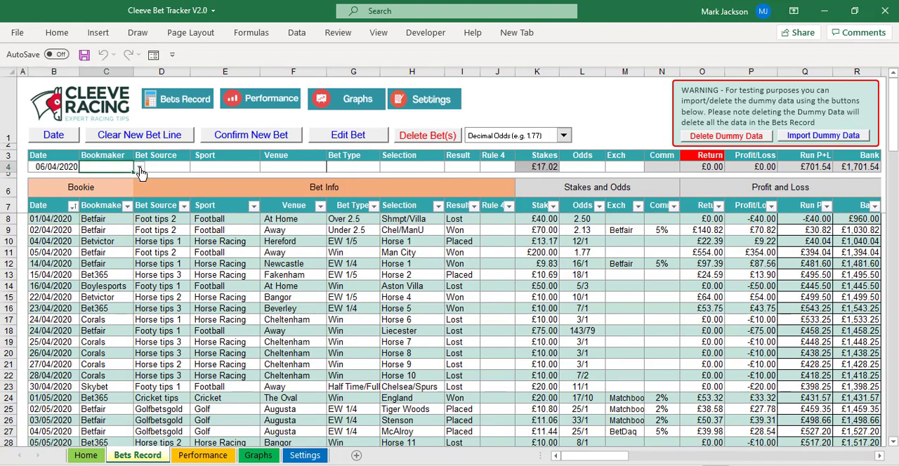
pyautogui.click(140, 171)
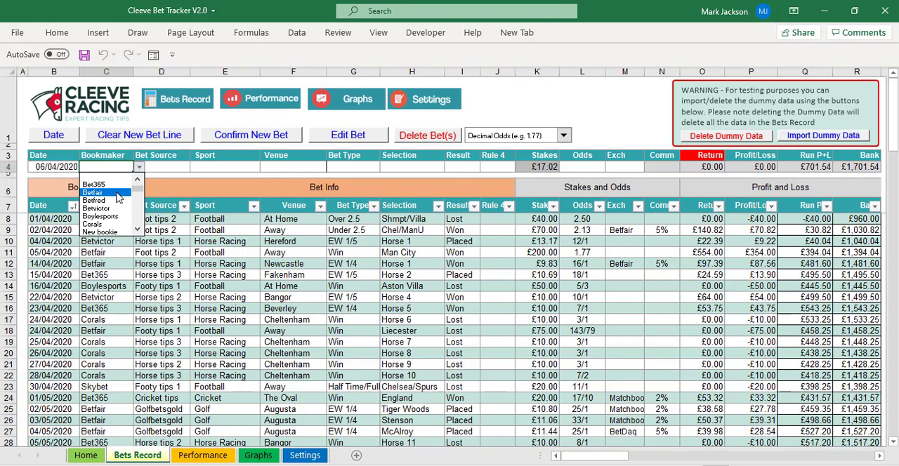
pyautogui.click(118, 194)
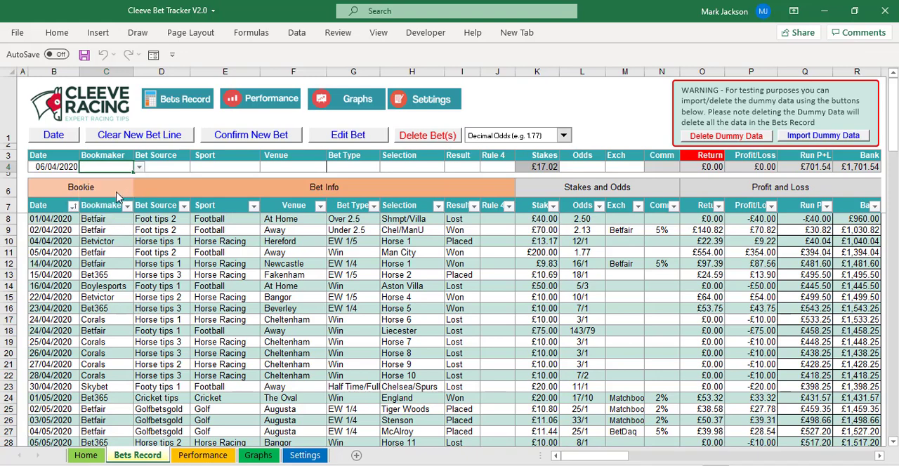
pyautogui.click(174, 168)
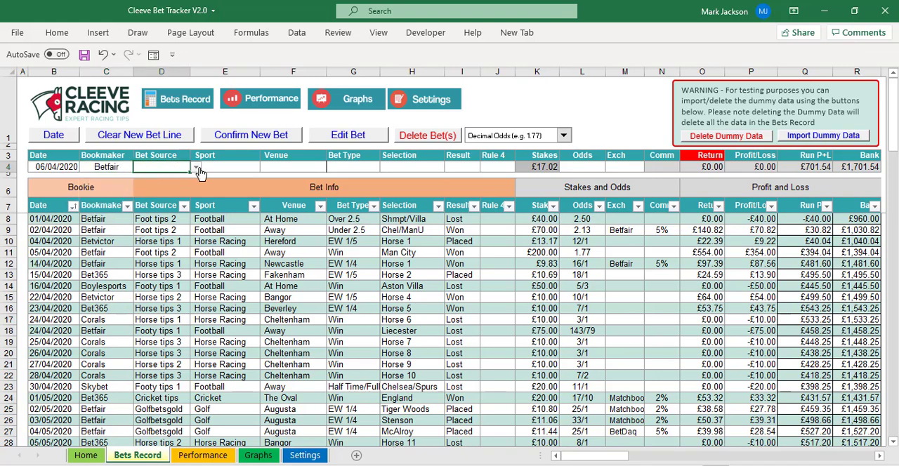
pyautogui.click(196, 169)
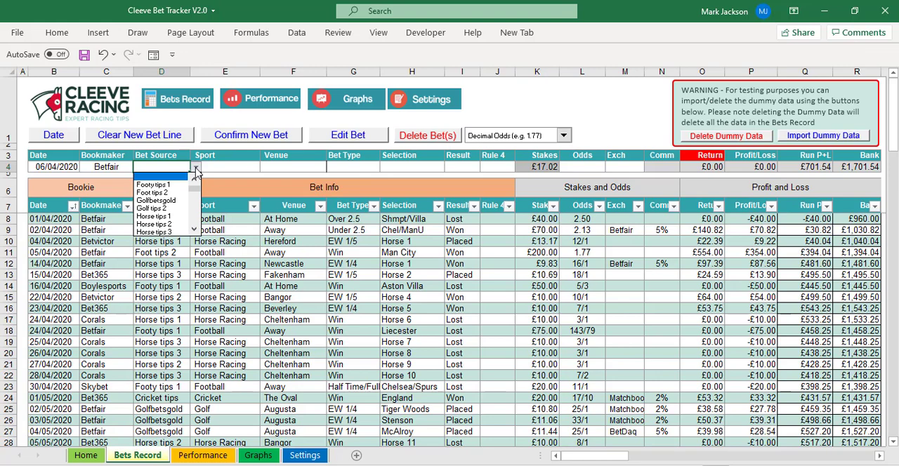
pyautogui.click(176, 216)
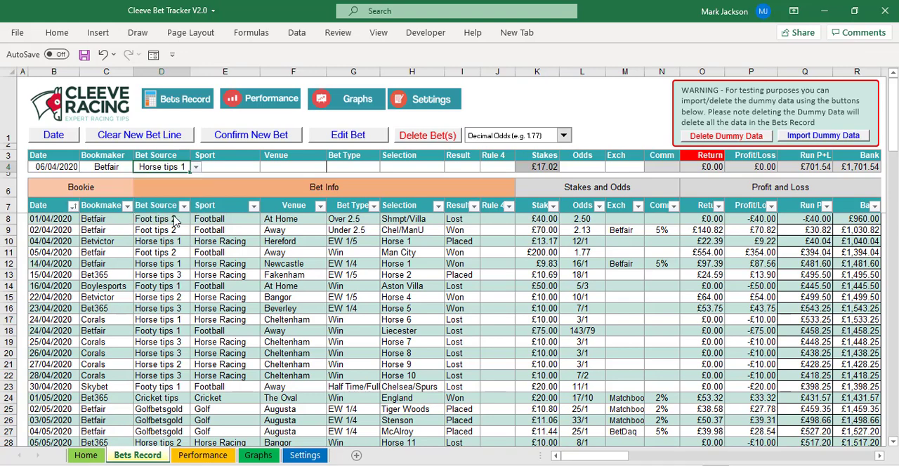
# Set the new bet's sport to Horse Racing.
pyautogui.click(229, 168)
pyautogui.click(266, 169)
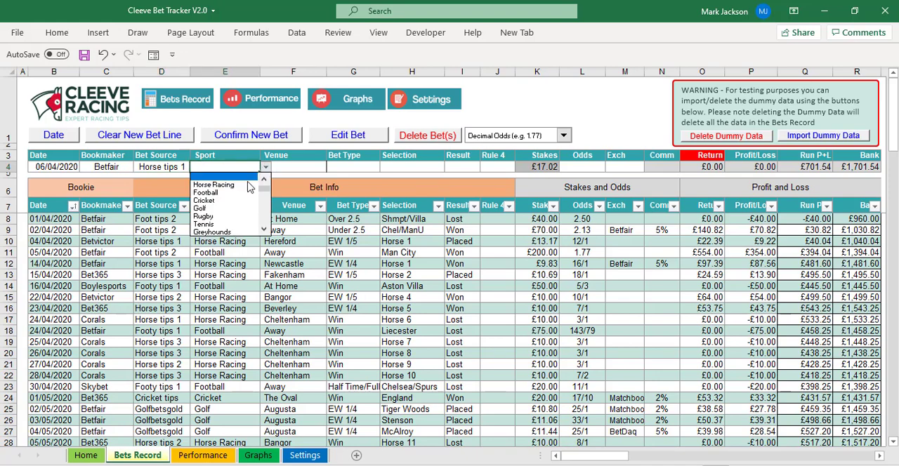
pyautogui.click(248, 186)
# Set the new bet's venue to Exeter.
pyautogui.click(300, 167)
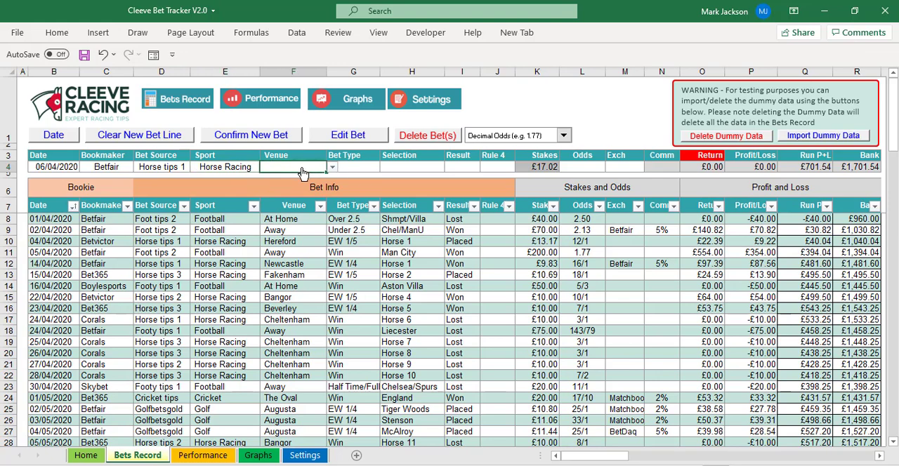
pyautogui.click(332, 169)
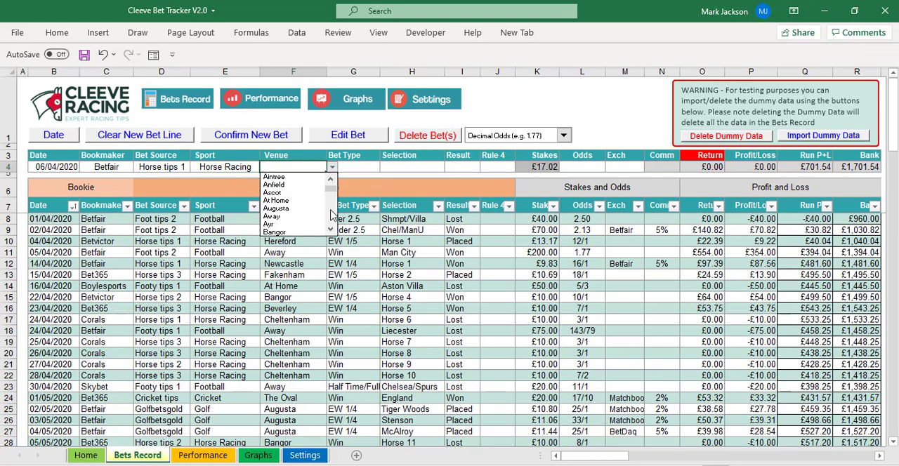
pyautogui.click(330, 230)
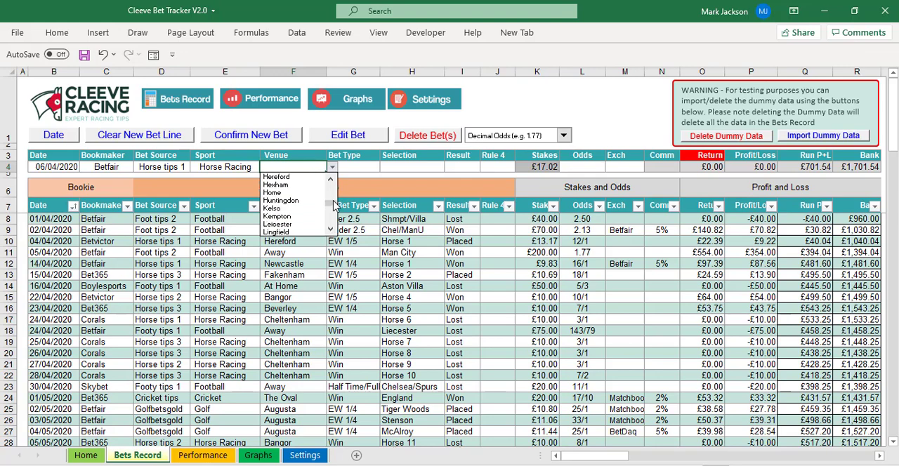
pyautogui.click(333, 198)
pyautogui.moveTo(334, 195); pyautogui.dragTo(333, 188)
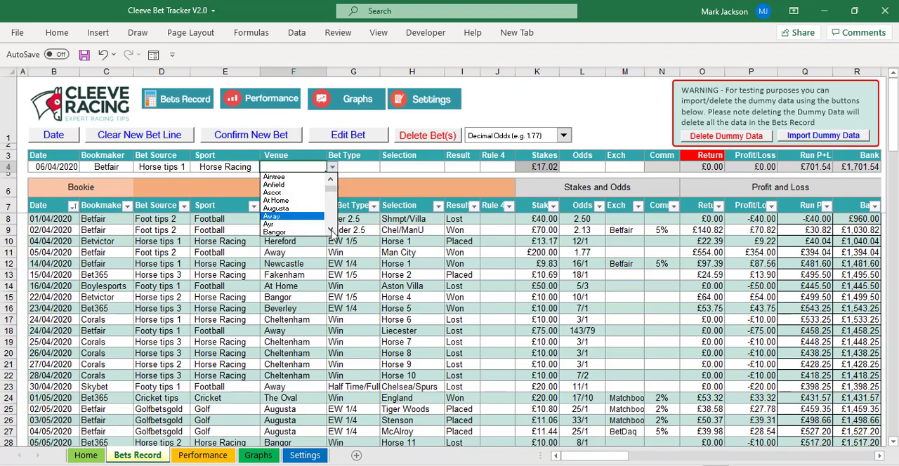
pyautogui.moveTo(331, 230); pyautogui.dragTo(330, 230)
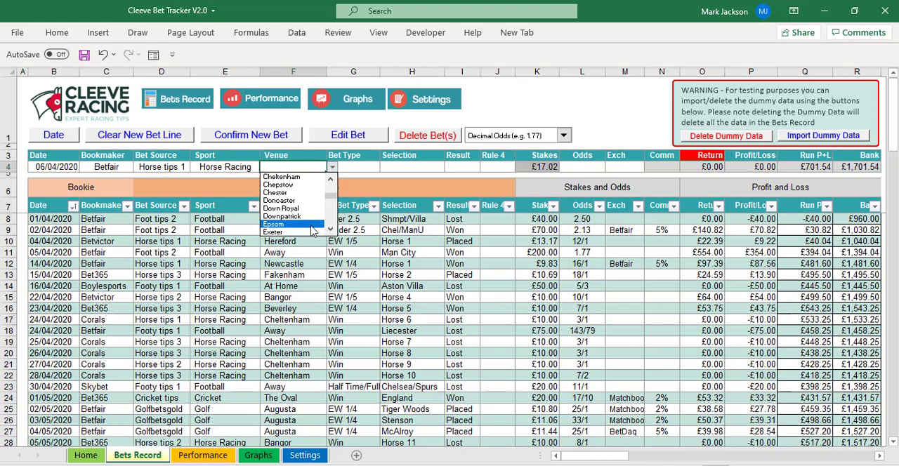
pyautogui.click(311, 232)
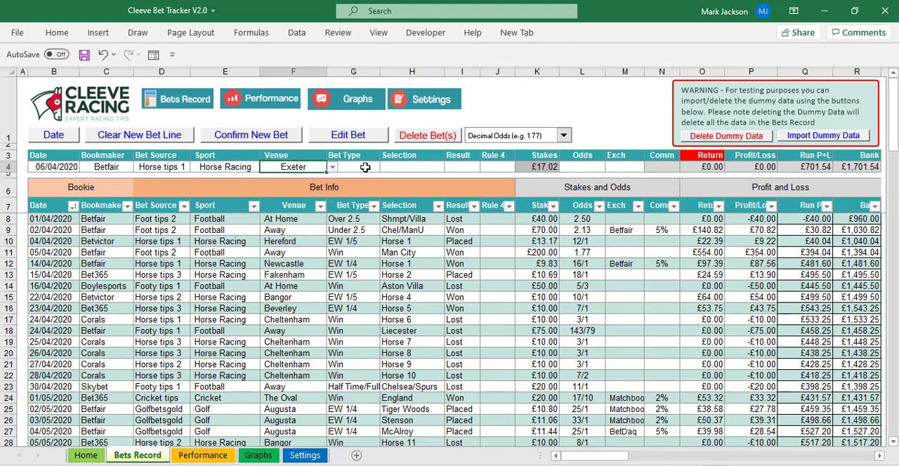
# Set the new bet's bet type to EW 1/4.
pyautogui.click(365, 167)
pyautogui.click(385, 170)
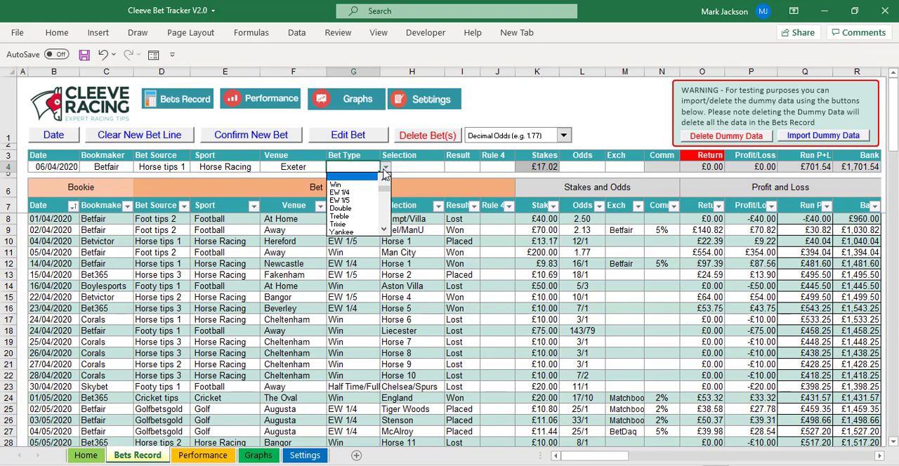
pyautogui.click(383, 233)
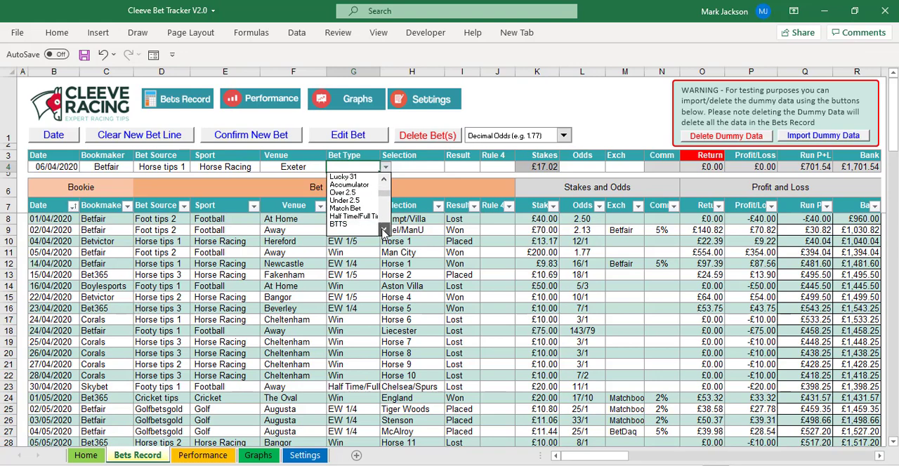
pyautogui.moveTo(383, 194); pyautogui.dragTo(384, 187)
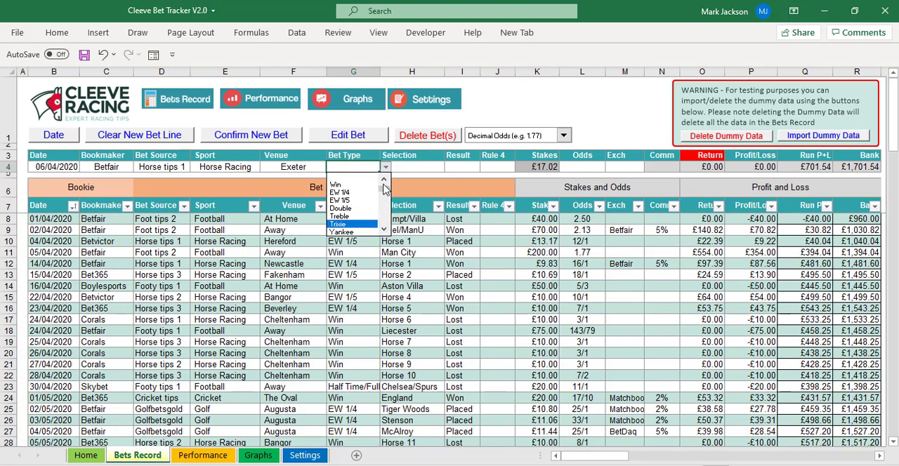
pyautogui.click(359, 193)
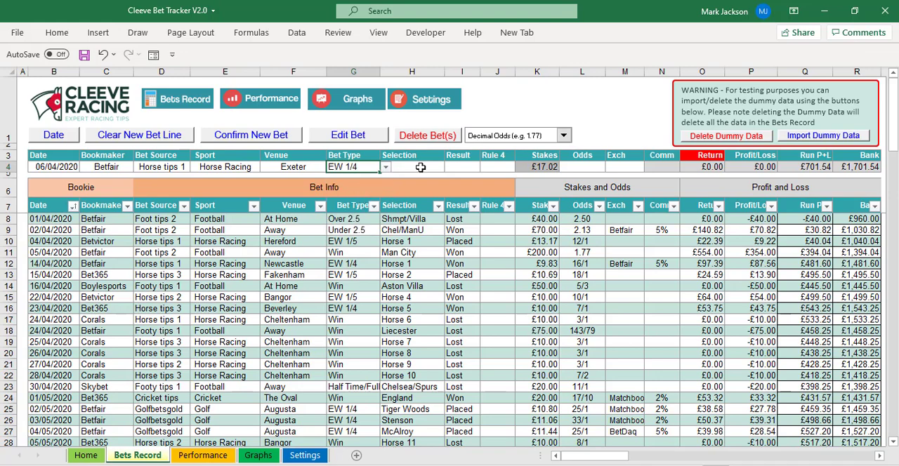
# Enter Horse 2 as the new bet's selection.
pyautogui.click(424, 167)
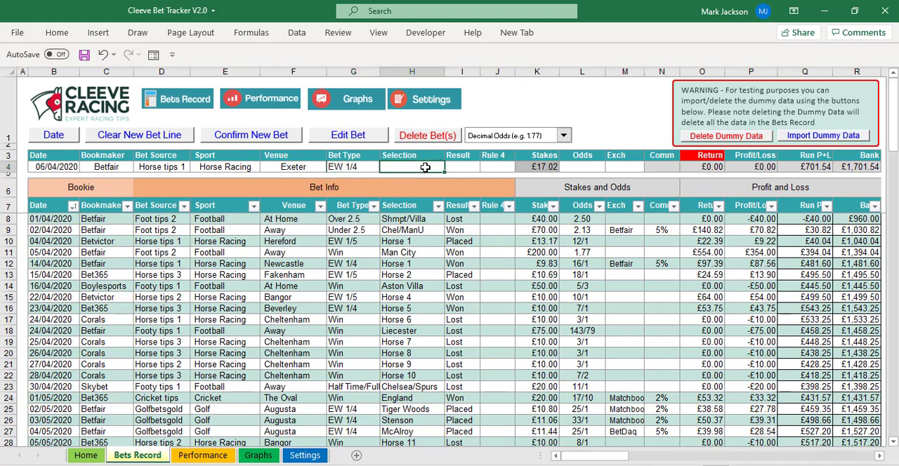
pyautogui.write('Horse 2')
pyautogui.press('Return')
# Set the new bet's result to Placed.
pyautogui.click(466, 170)
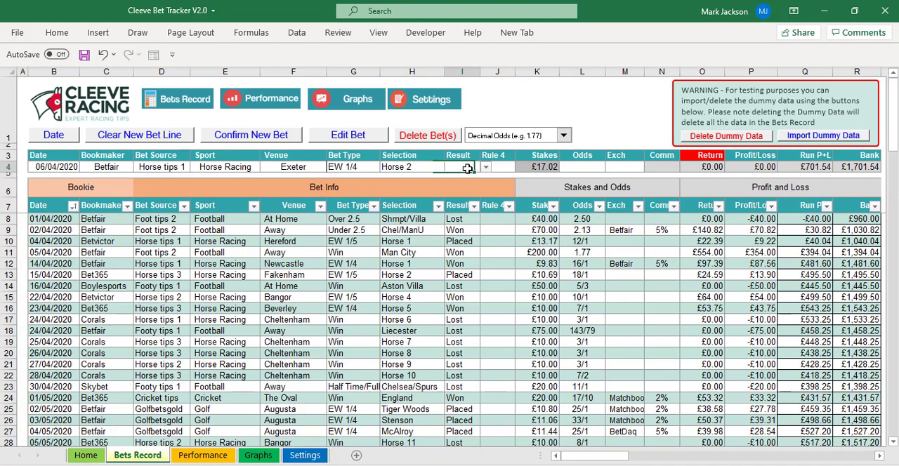
pyautogui.click(485, 170)
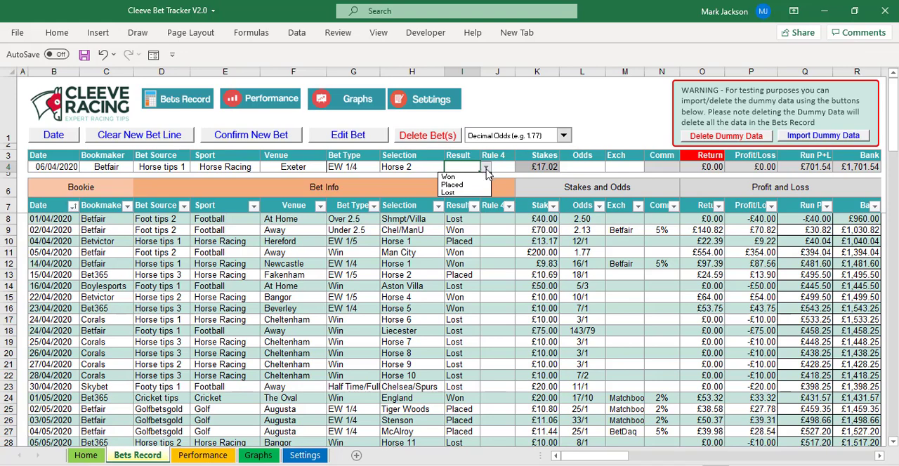
pyautogui.click(455, 185)
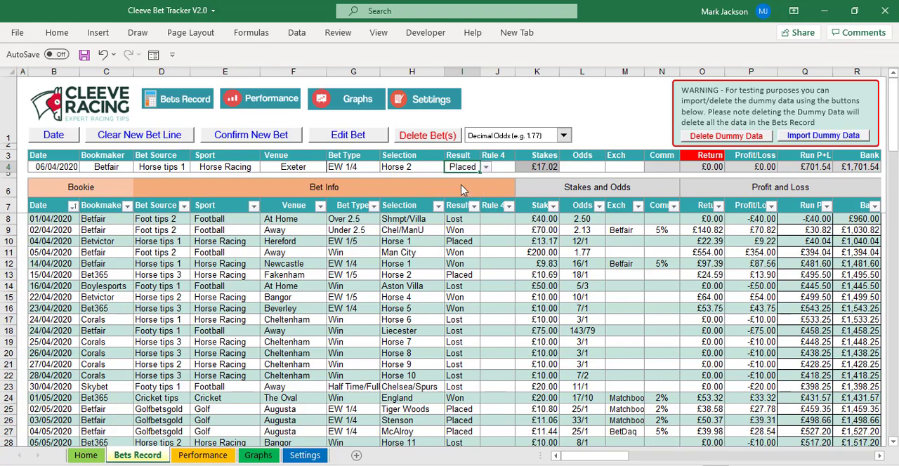
# On the Settings sheet, set the % of Bank staking amount to 2%.
pyautogui.click(553, 167)
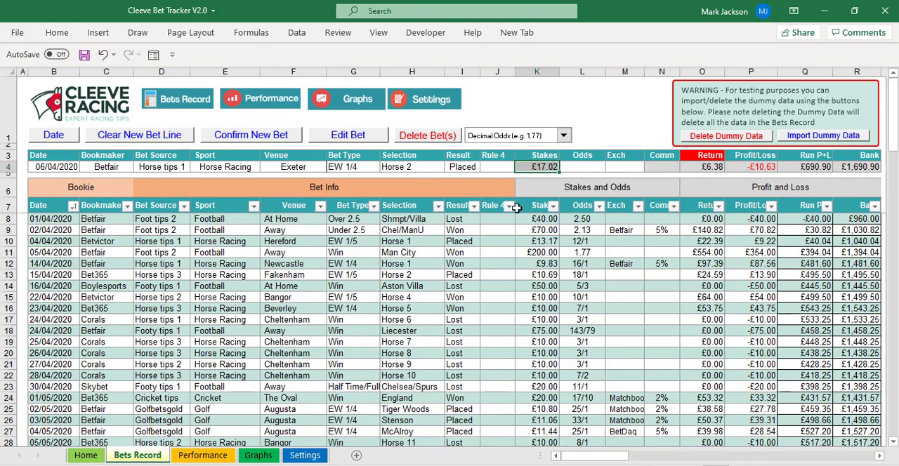
pyautogui.click(313, 457)
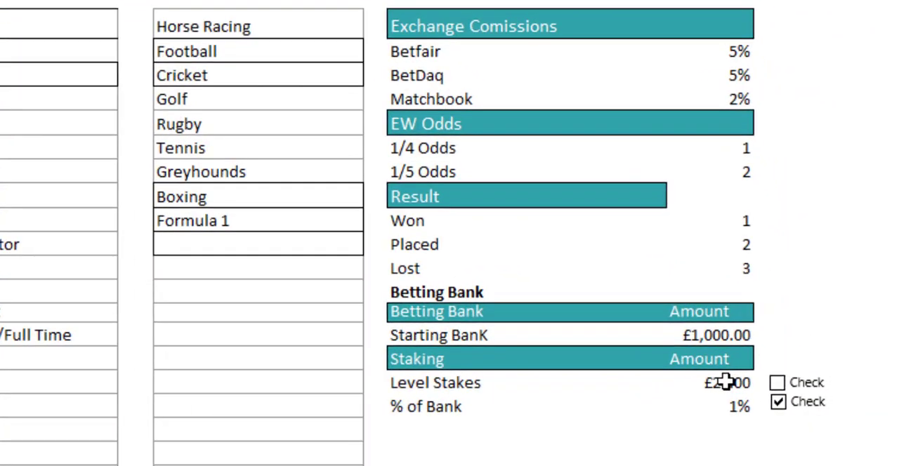
pyautogui.click(750, 382)
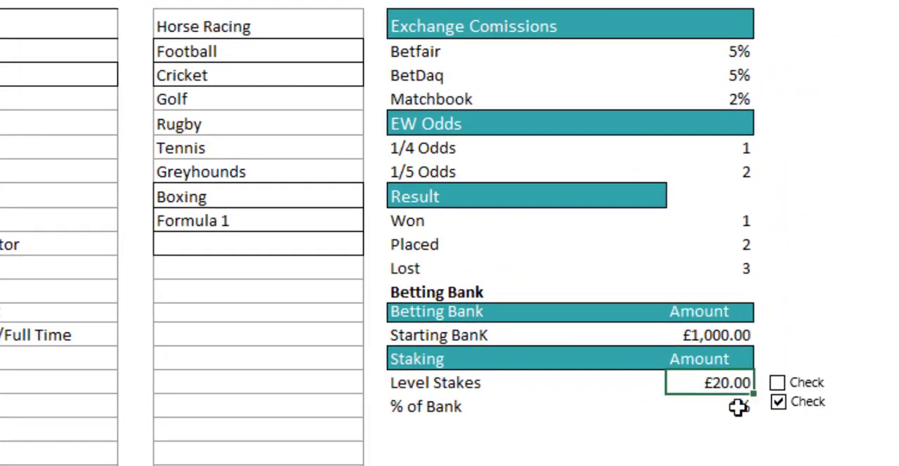
pyautogui.click(751, 402)
pyautogui.click(738, 384)
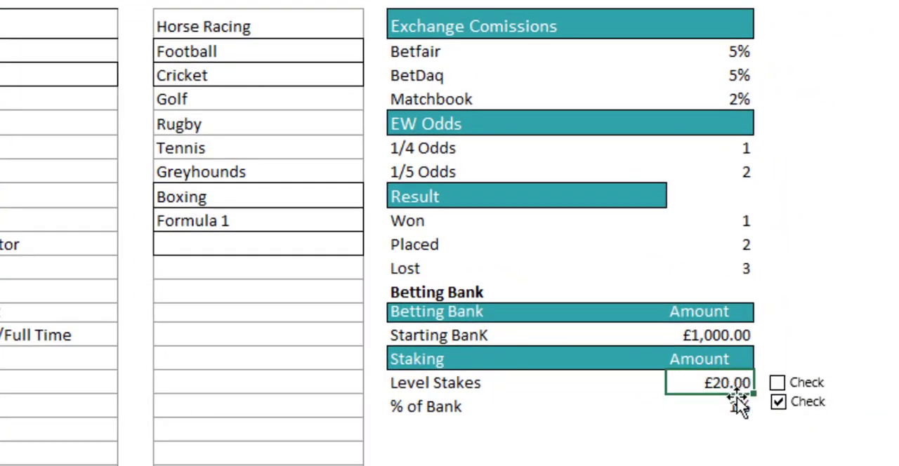
pyautogui.click(738, 404)
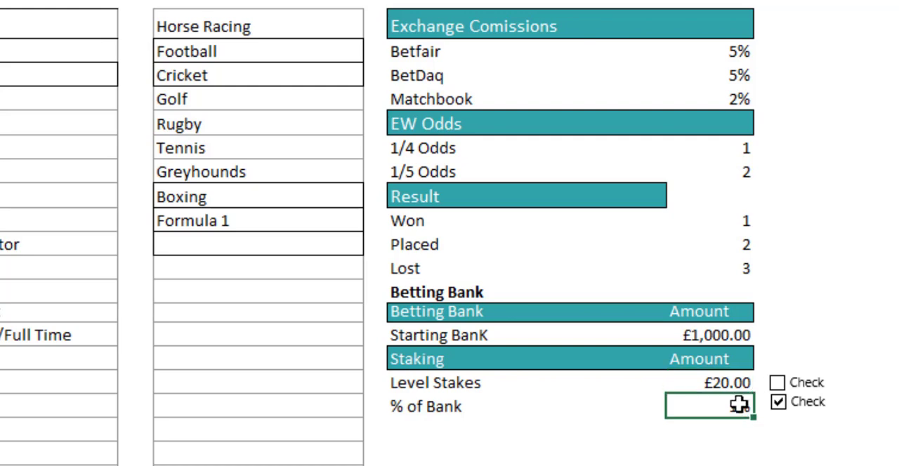
pyautogui.write('2')
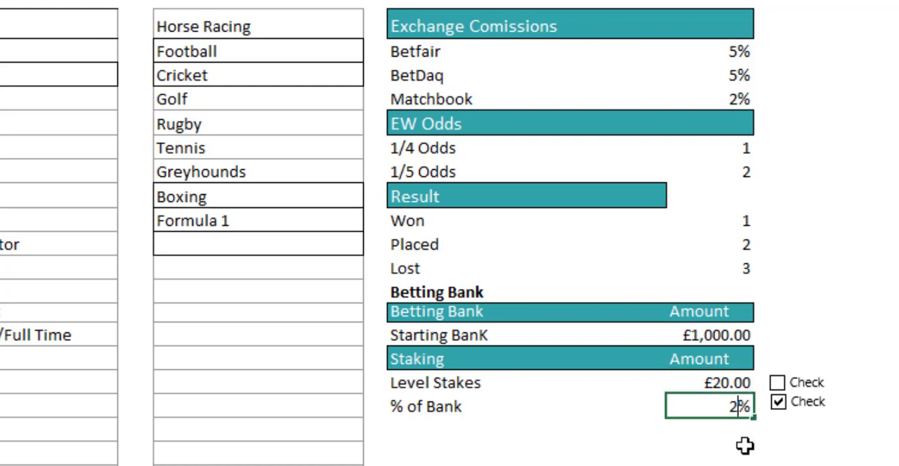
pyautogui.click(743, 437)
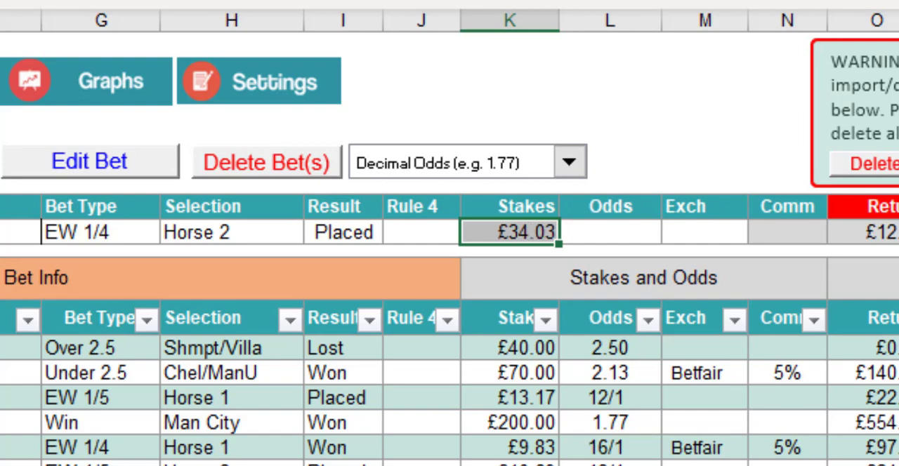
# Switch the staking method from % of Bank to Level Stakes on the Settings sheet.
pyautogui.moveTo(886, 7); pyautogui.dragTo(886, 39)
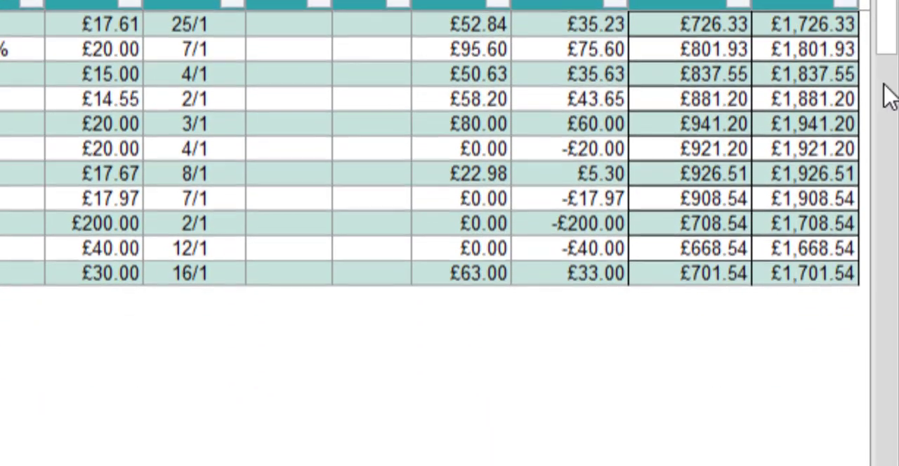
pyautogui.click(792, 275)
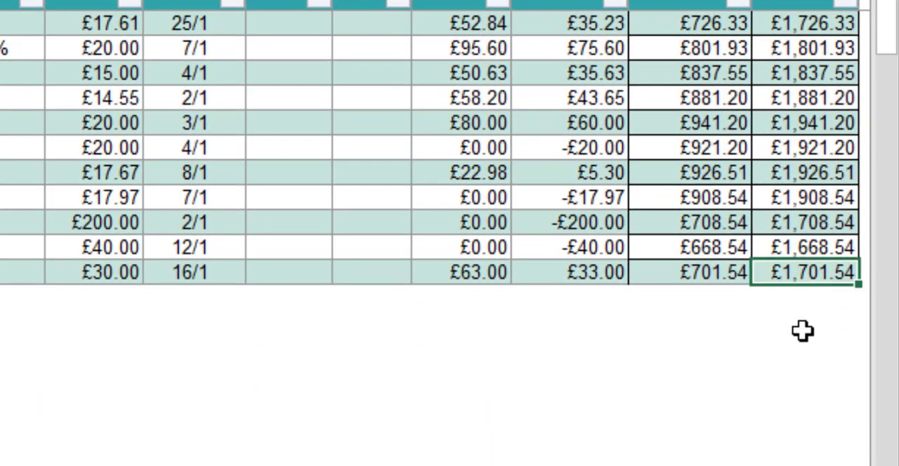
pyautogui.moveTo(890, 23); pyautogui.dragTo(890, 0)
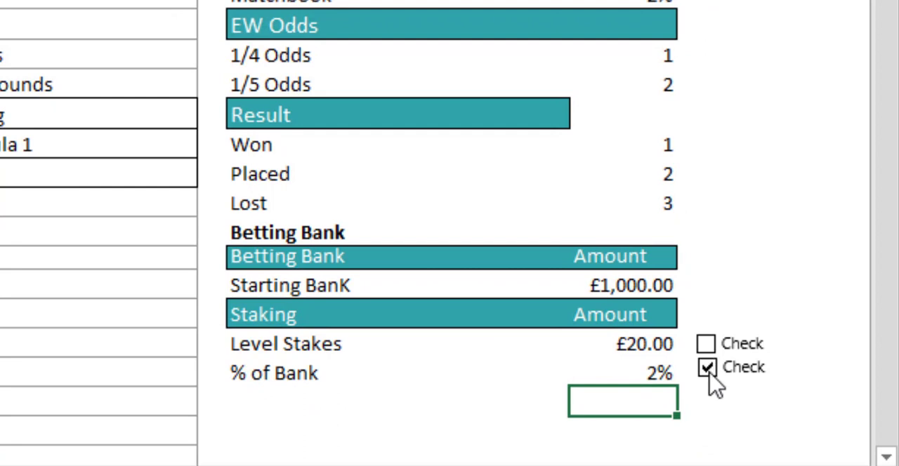
pyautogui.click(706, 369)
pyautogui.click(706, 346)
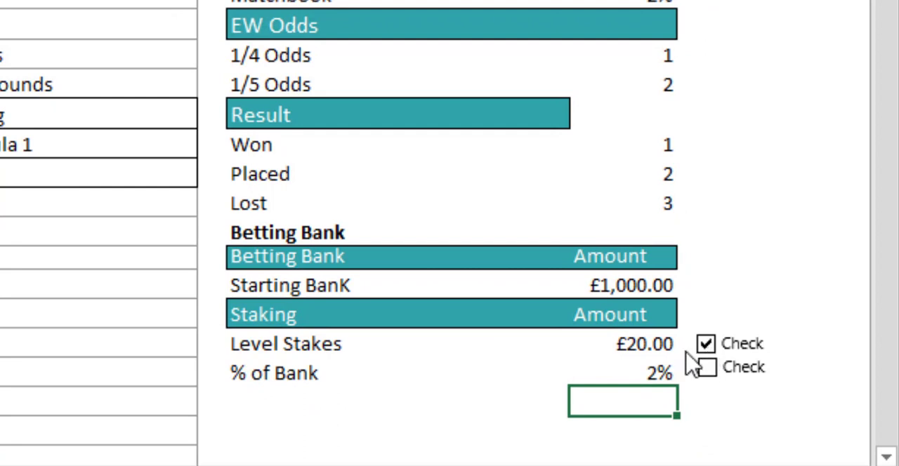
pyautogui.click(636, 351)
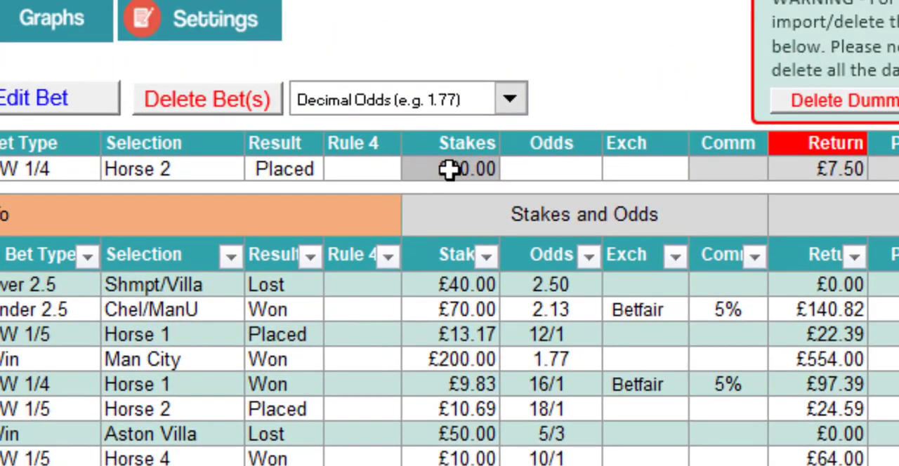
# Enter odds of 9 for the new bet.
pyautogui.click(451, 168)
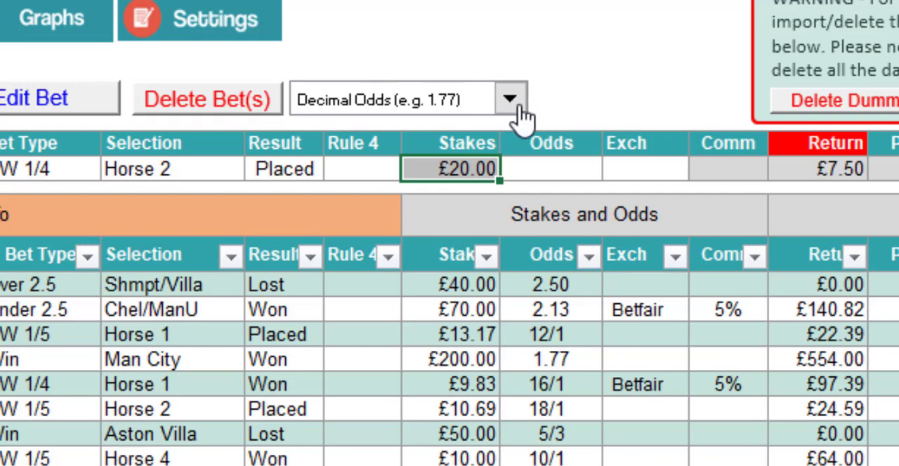
pyautogui.click(538, 167)
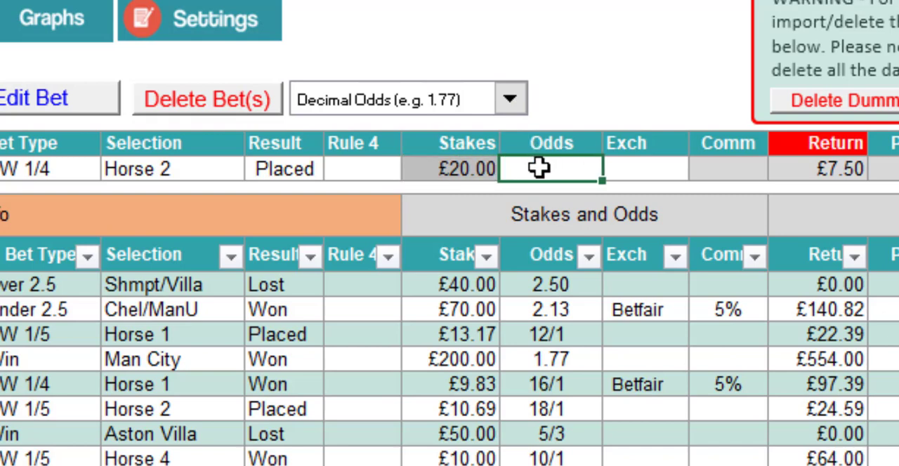
pyautogui.write('11')
pyautogui.press('BackSpace')
pyautogui.press('BackSpace')
pyautogui.write('9')
pyautogui.press('Tab')
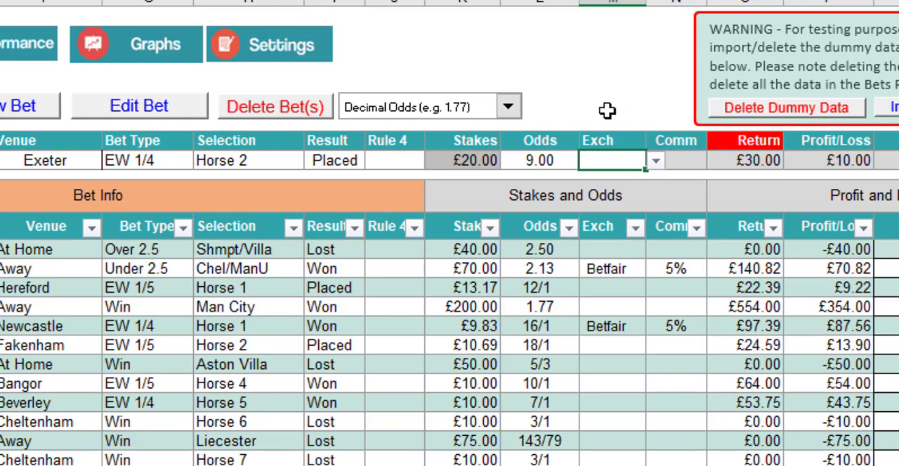
# Switch the odds type to Fractional Odds and enter the new bet's odds as 8/1.
pyautogui.click(507, 106)
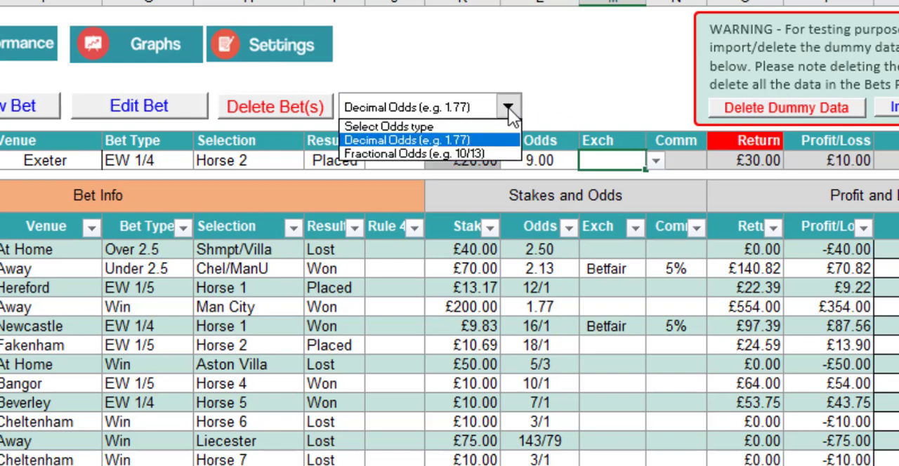
pyautogui.click(500, 152)
pyautogui.click(542, 157)
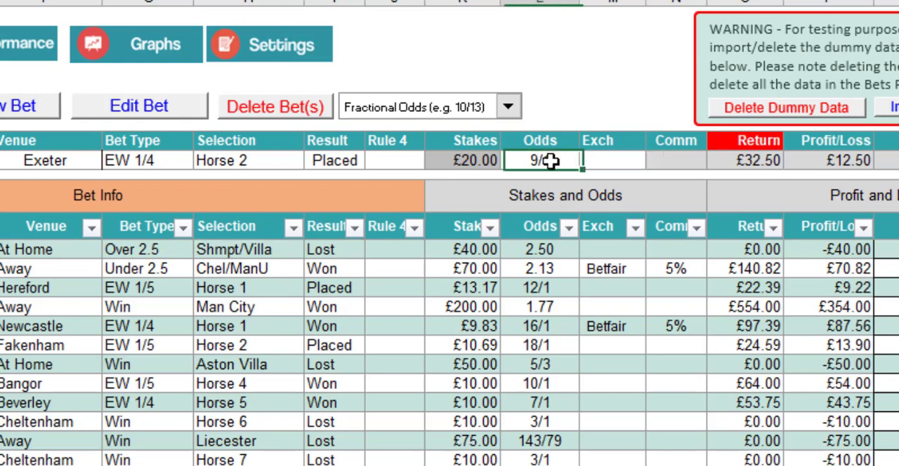
pyautogui.write('8/1')
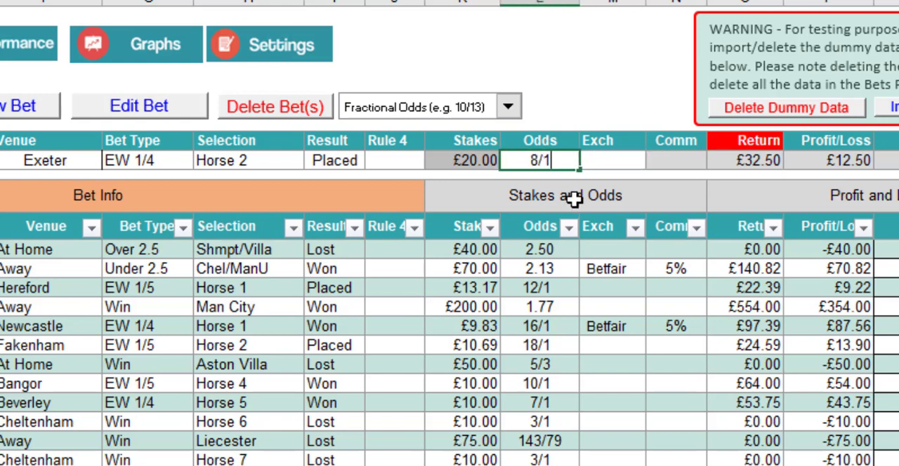
pyautogui.click(636, 160)
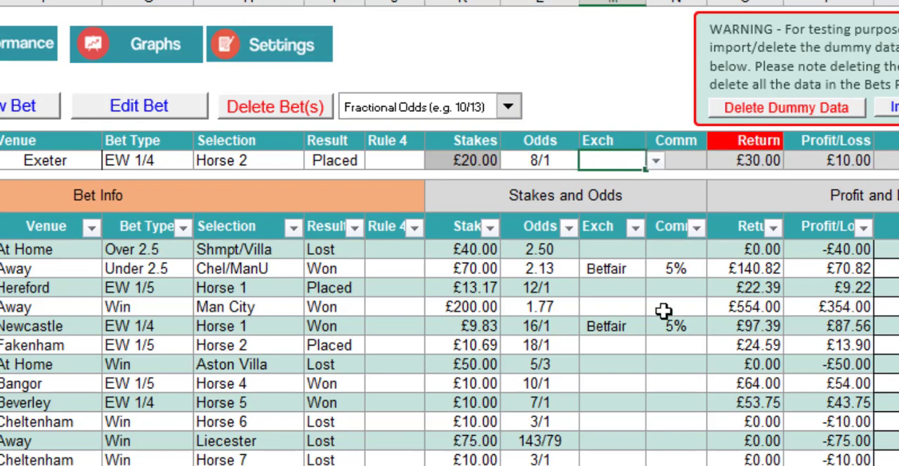
# Switch the odds type back to Decimal Odds and re-enter the new bet's odds as 9.
pyautogui.click(507, 107)
pyautogui.click(500, 140)
pyautogui.click(555, 161)
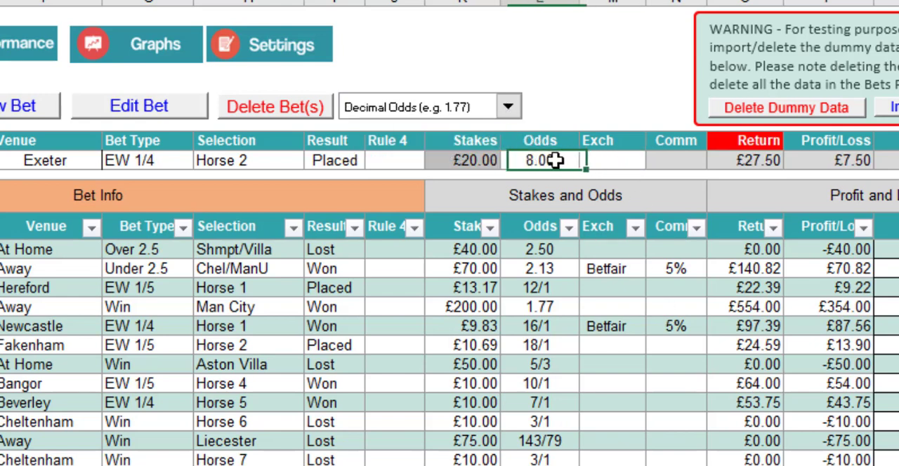
pyautogui.write('8')
pyautogui.press('Tab')
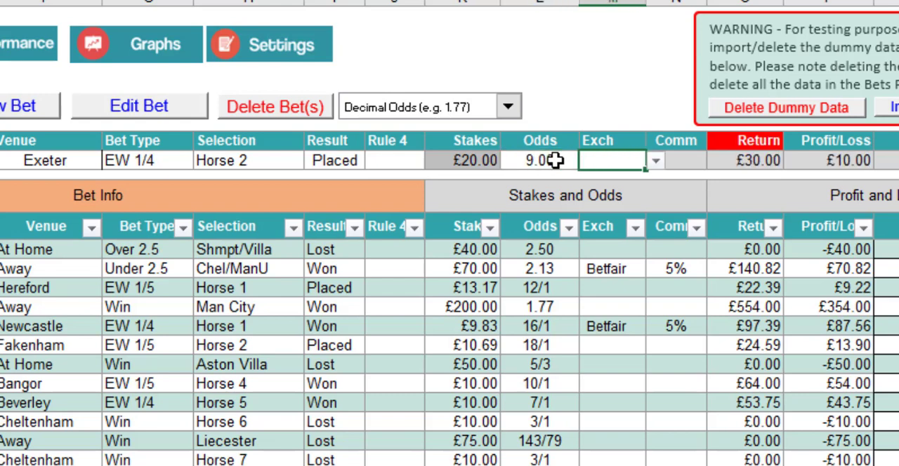
# Set the new bet's exchange to Betfair and change Betfair's exchange commission to 2% in Settings.
pyautogui.click(655, 161)
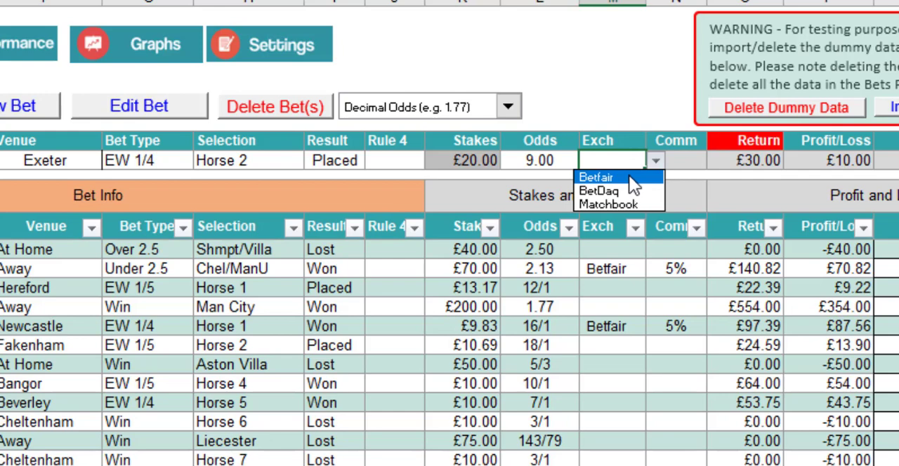
pyautogui.click(630, 178)
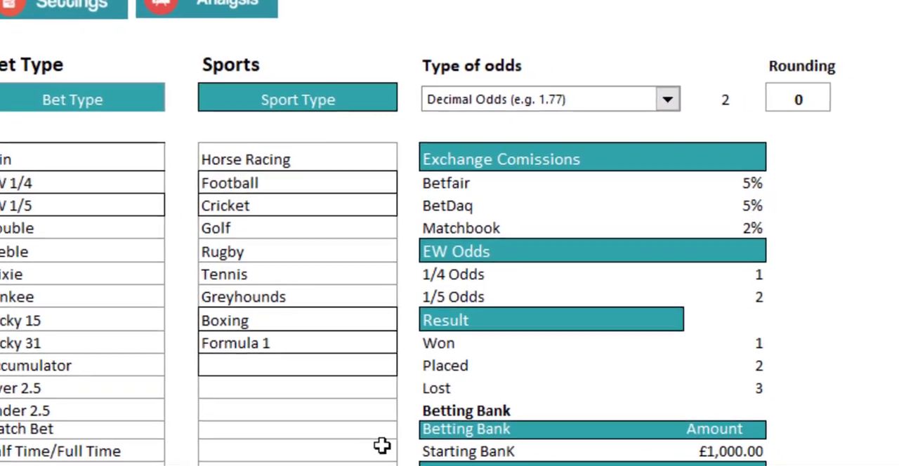
pyautogui.click(742, 184)
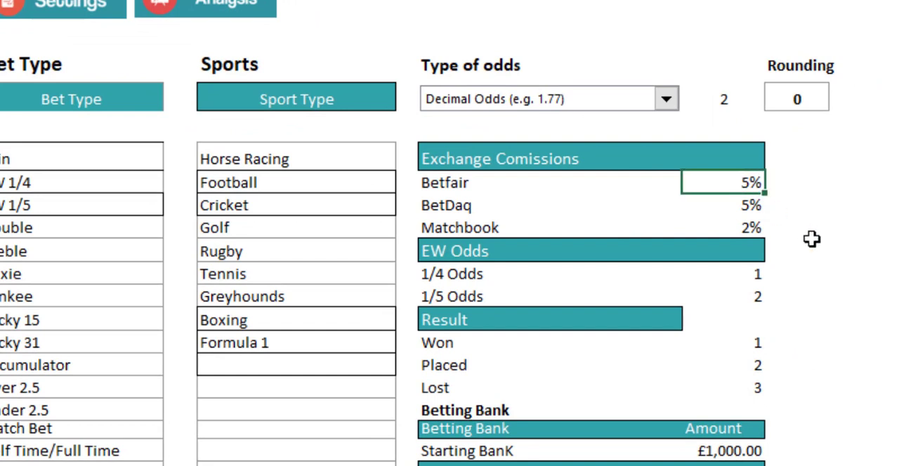
pyautogui.write('2')
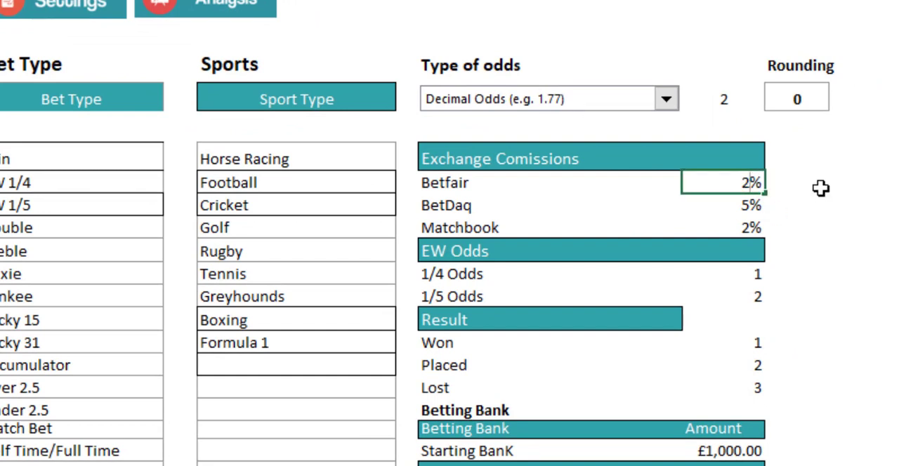
pyautogui.click(807, 184)
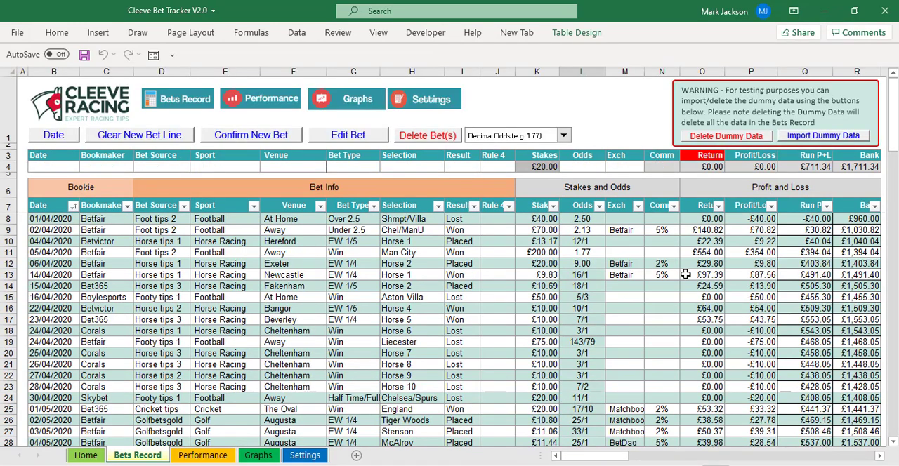
# Load the 06/04/2020 Exeter bet for editing, set its Rule 4 deduction to 20%, and confirm it back into the record.
pyautogui.click(52, 263)
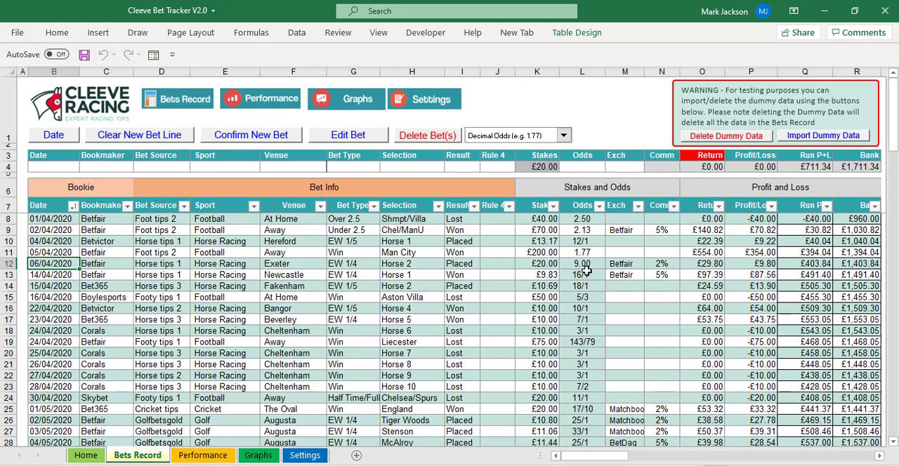
pyautogui.click(663, 263)
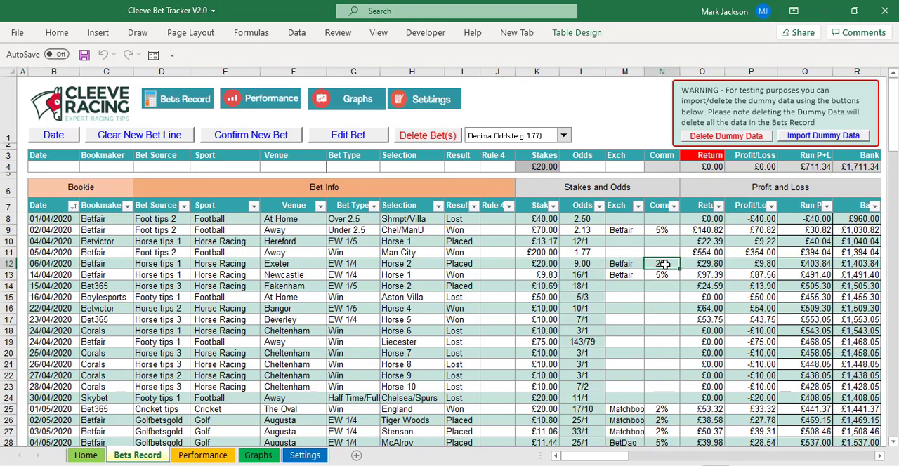
pyautogui.click(54, 263)
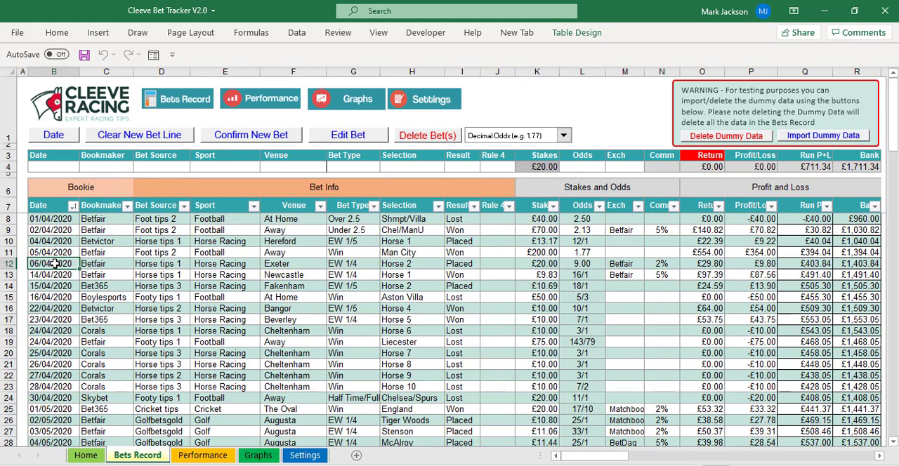
pyautogui.click(342, 140)
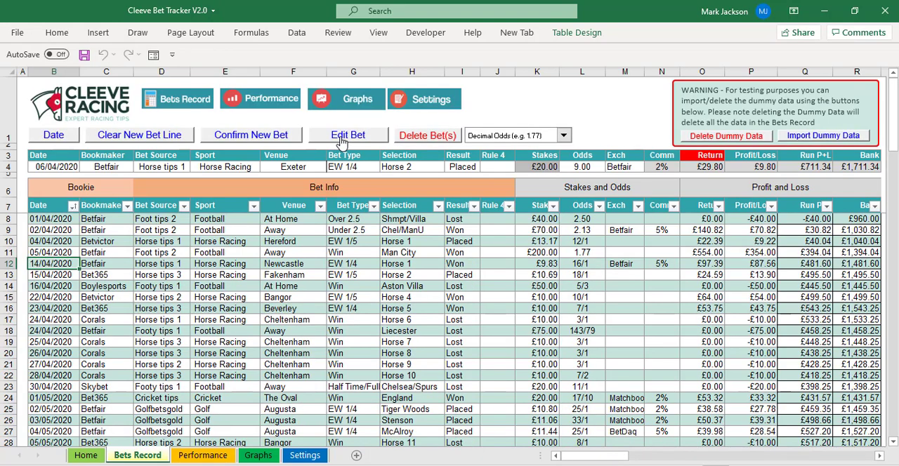
pyautogui.click(490, 167)
pyautogui.click(520, 169)
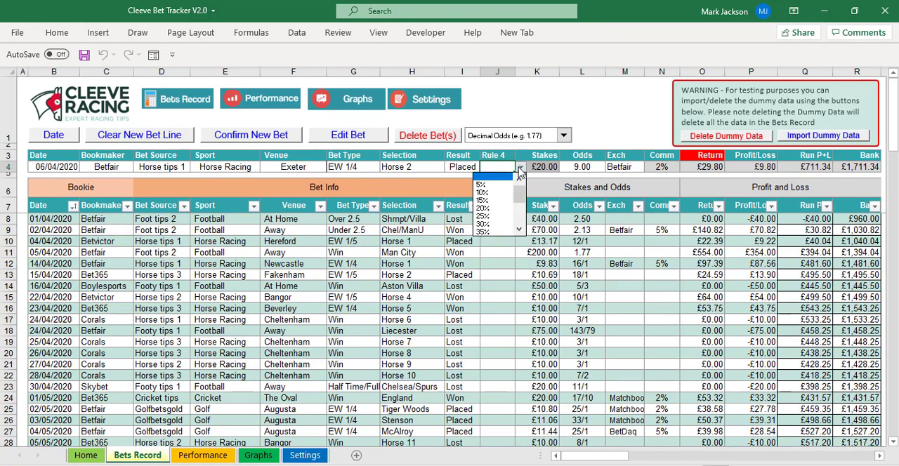
pyautogui.click(502, 207)
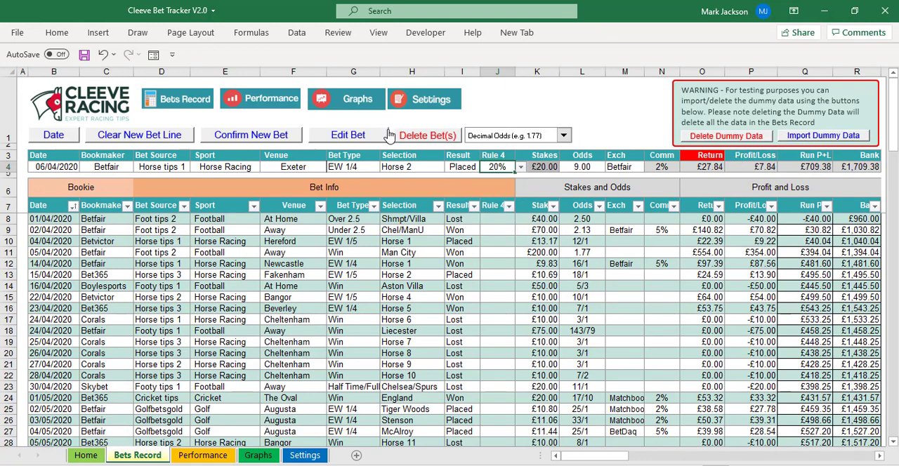
pyautogui.click(269, 139)
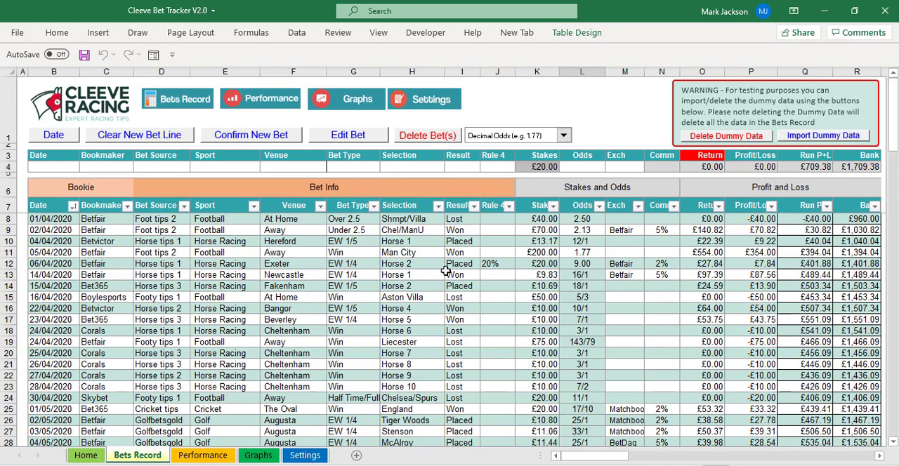
# Delete the 06/04/2020 Exeter bet from the bets record and check the running profit and bank columns.
pyautogui.click(59, 263)
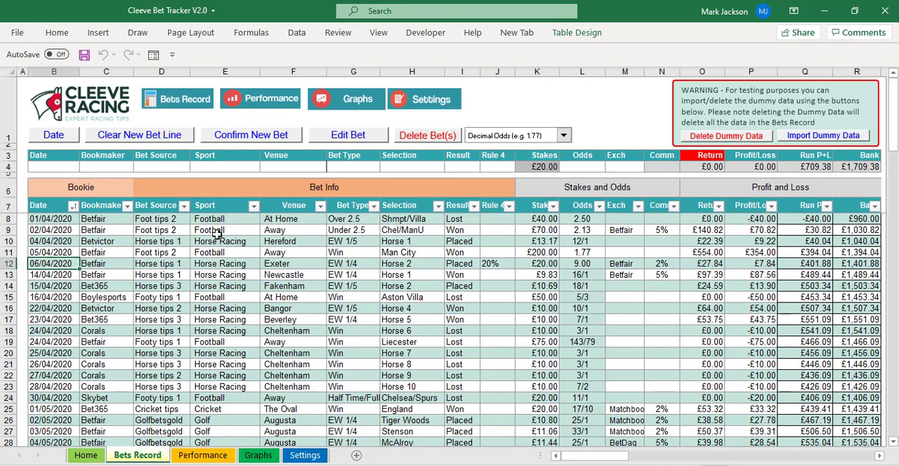
pyautogui.click(430, 136)
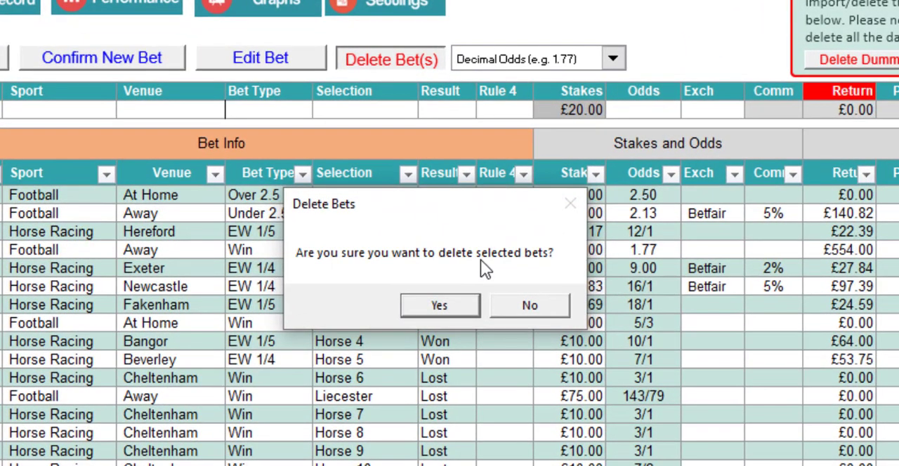
pyautogui.click(440, 306)
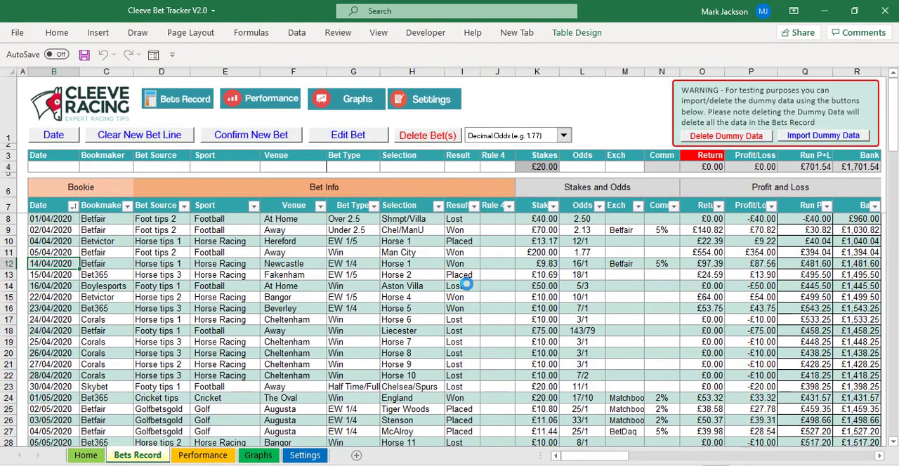
pyautogui.click(808, 218)
pyautogui.click(770, 218)
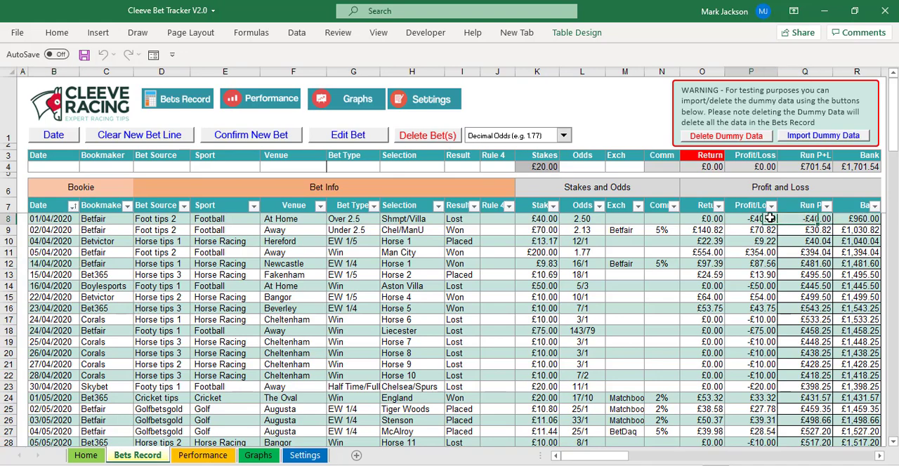
pyautogui.click(825, 219)
pyautogui.click(855, 218)
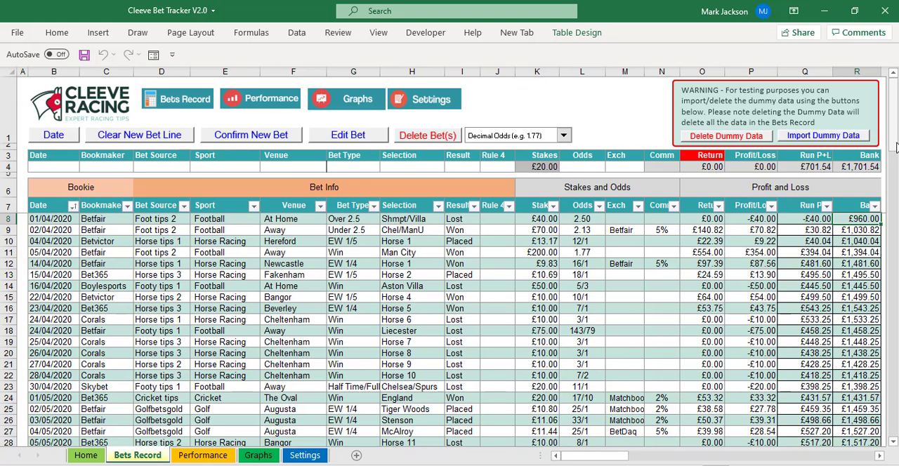
# Load the 05/04/2020 Man City bet for editing and change its stake to £100.
pyautogui.click(43, 254)
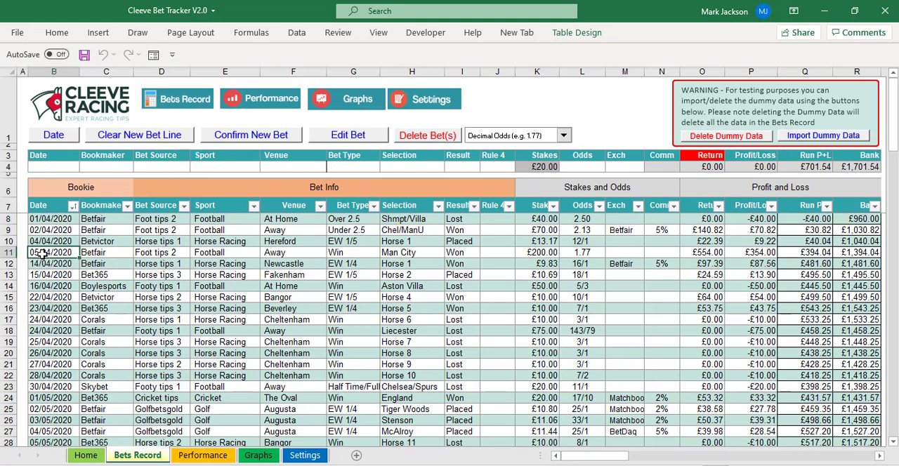
pyautogui.click(343, 139)
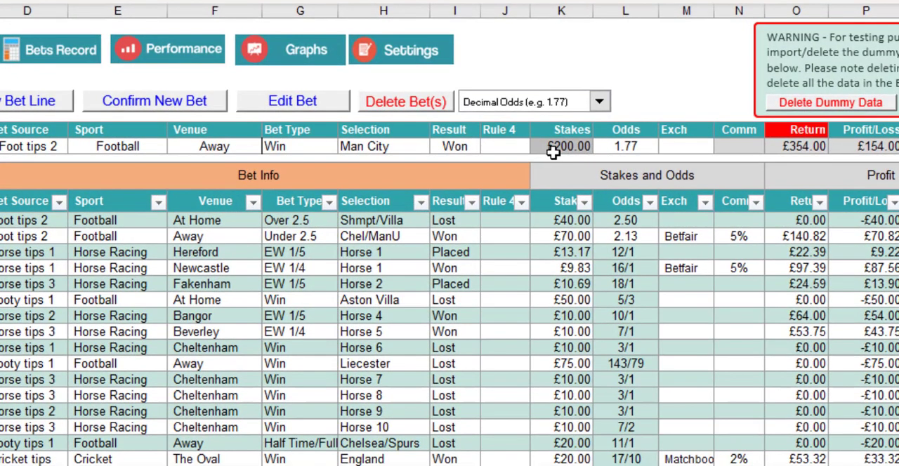
pyautogui.click(553, 153)
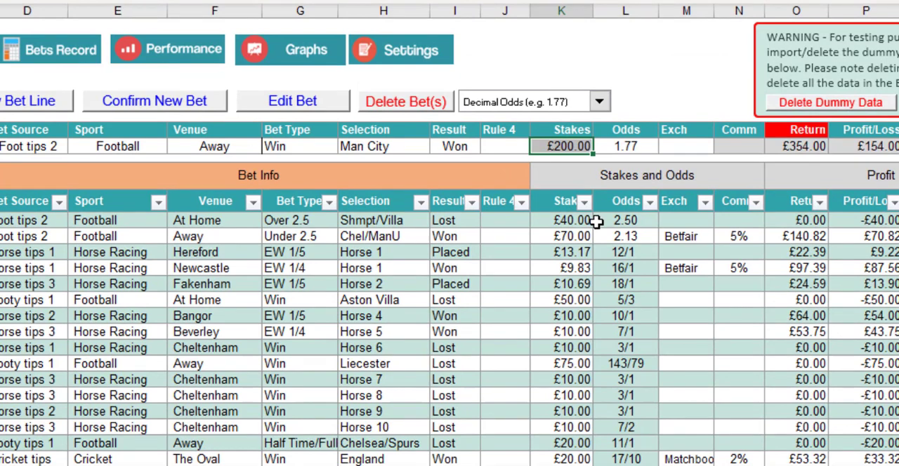
pyautogui.write('100')
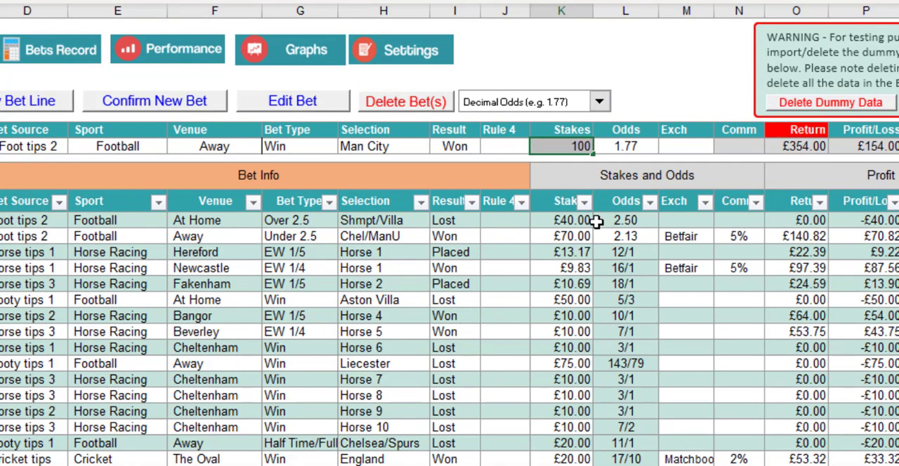
pyautogui.press('Tab')
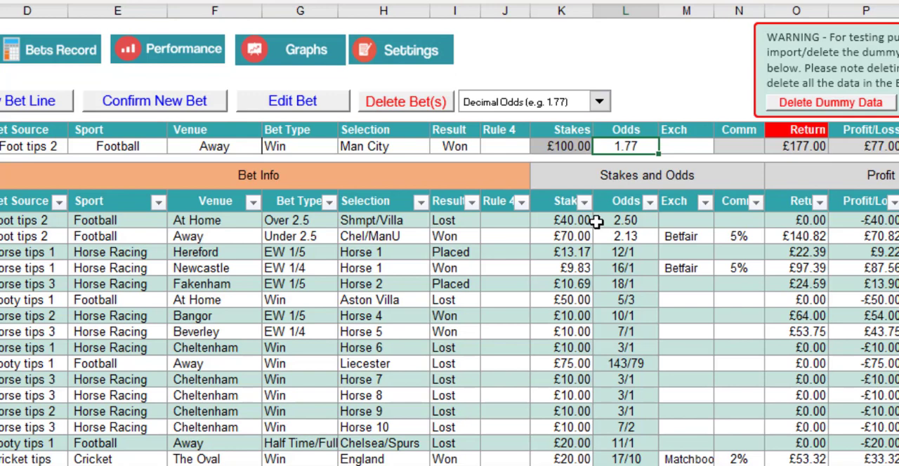
pyautogui.click(570, 147)
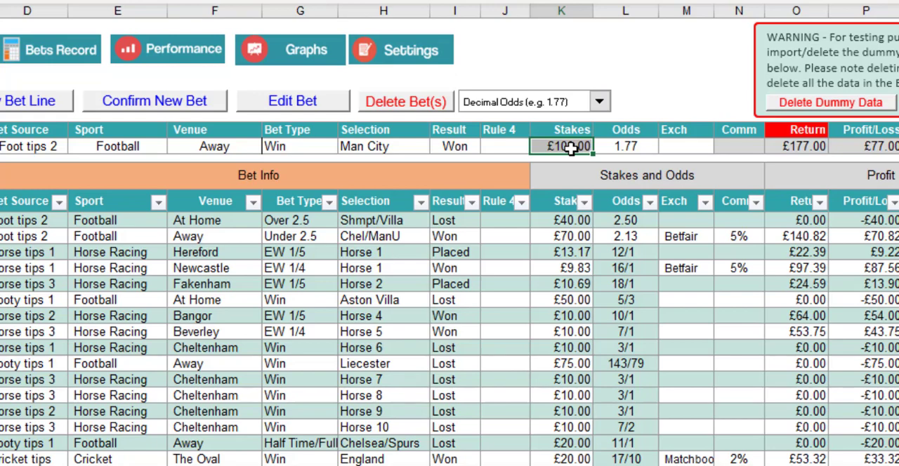
# Clear the new bet line and set a new bet's date to 07/05/2020 with the calendar picker.
pyautogui.click(36, 105)
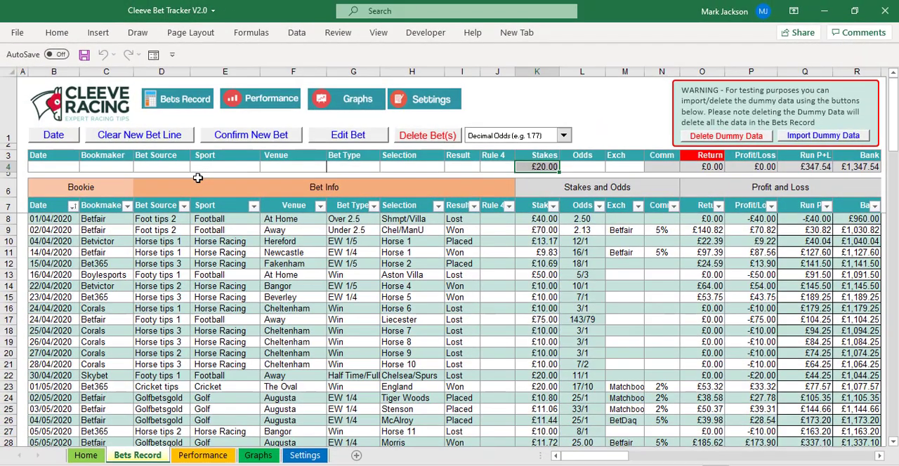
pyautogui.click(68, 141)
pyautogui.click(377, 179)
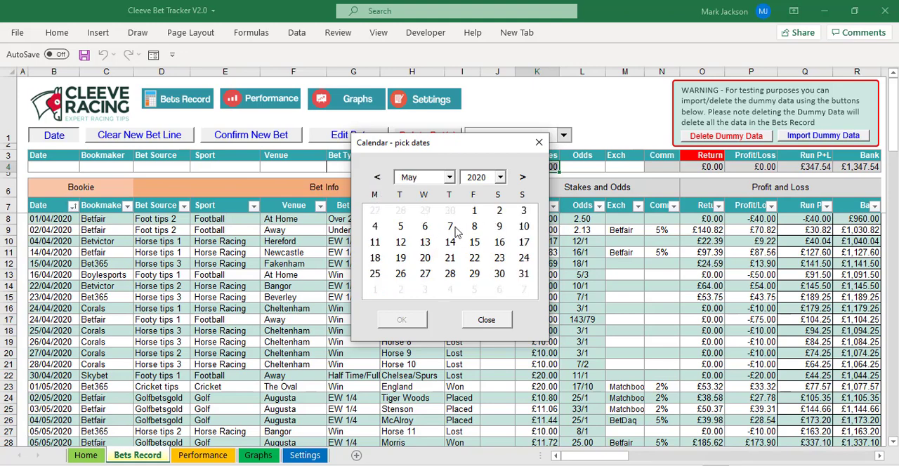
pyautogui.click(453, 228)
# Set the new bet's bookmaker to Bet365 and its bet source to Footy tips 1.
pyautogui.click(122, 165)
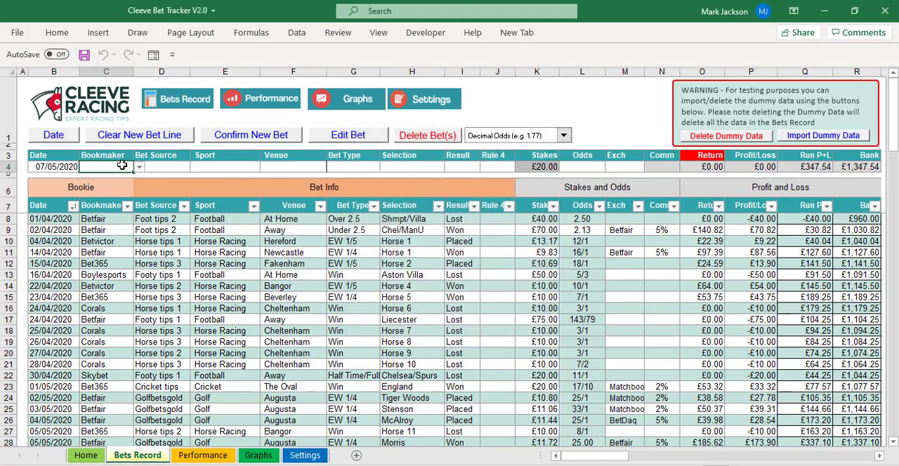
pyautogui.click(139, 167)
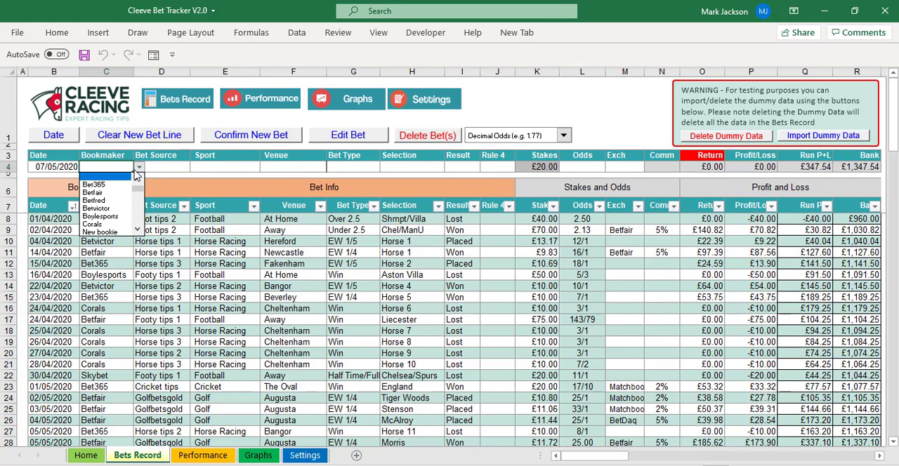
pyautogui.click(123, 187)
pyautogui.click(168, 168)
pyautogui.click(197, 171)
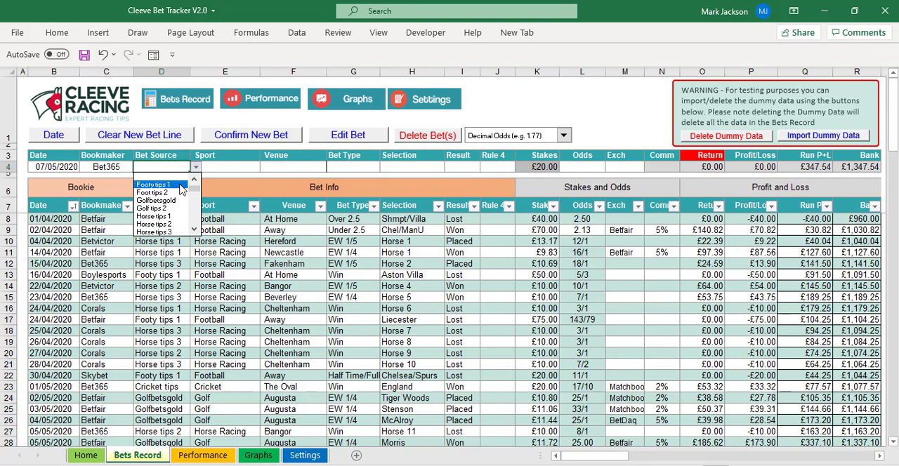
pyautogui.click(180, 185)
# Set the new bet's sport to Football and its venue to At Home.
pyautogui.click(217, 167)
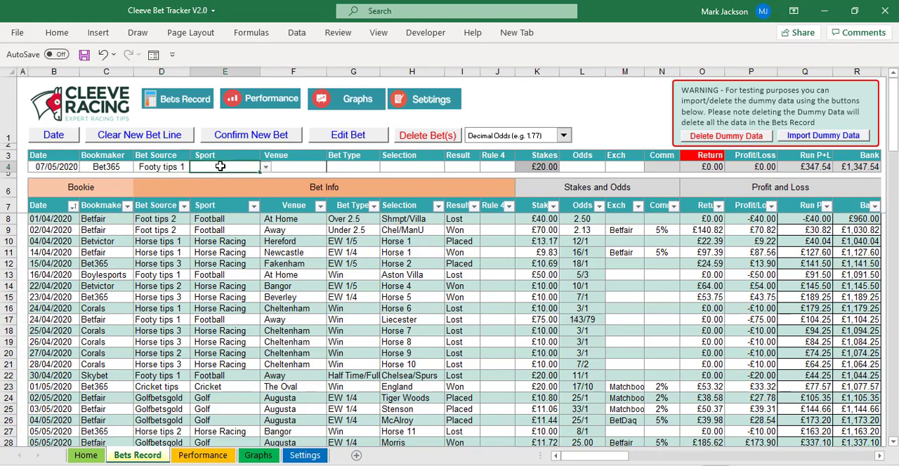
pyautogui.click(266, 167)
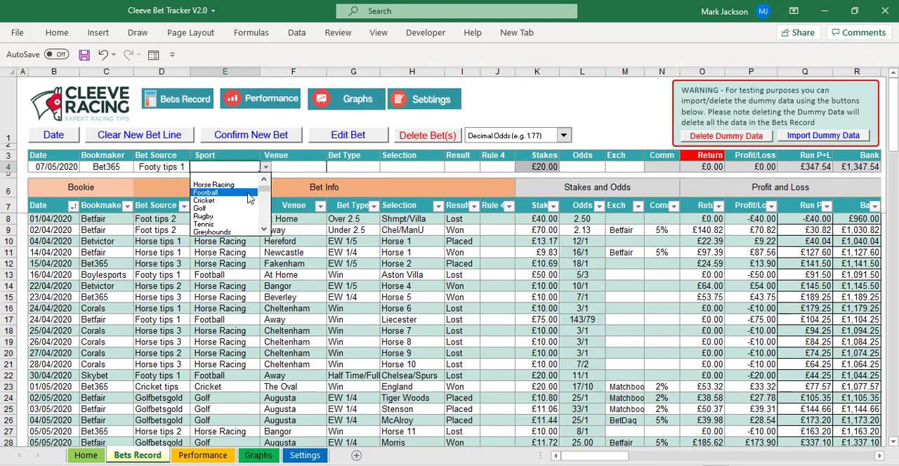
pyautogui.click(251, 188)
pyautogui.click(301, 168)
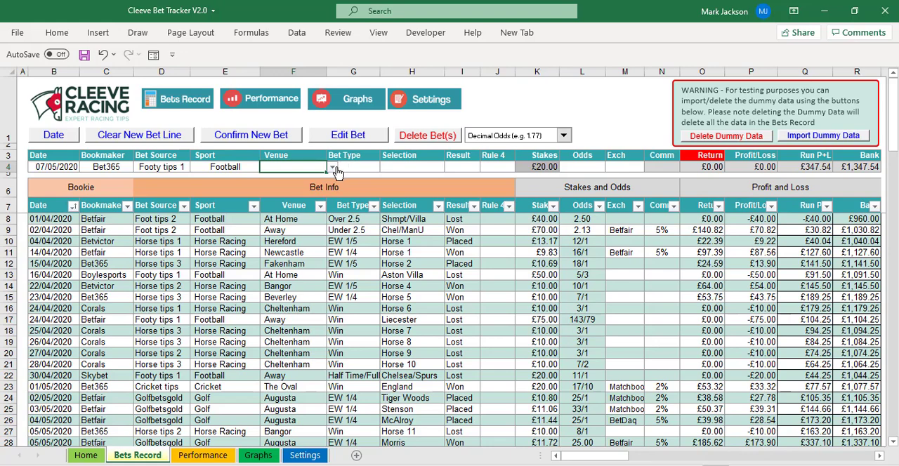
pyautogui.click(332, 168)
pyautogui.click(318, 201)
# Set the new bet's bet type to BTTS.
pyautogui.click(365, 166)
pyautogui.click(385, 167)
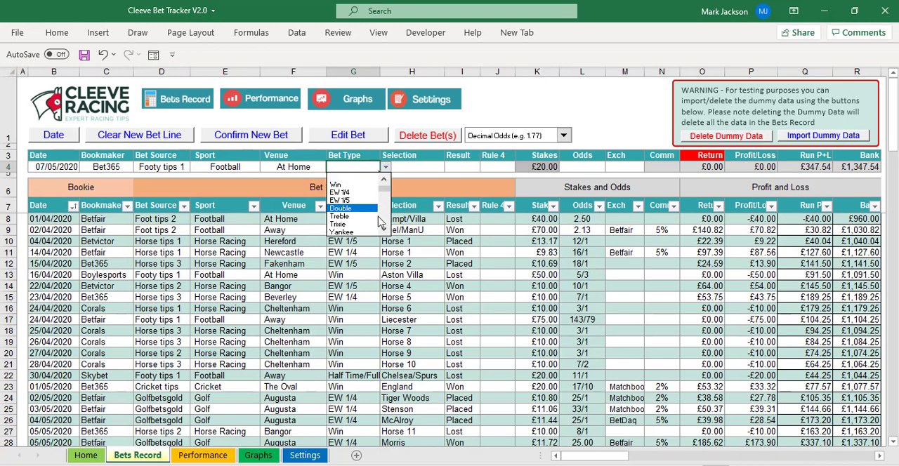
pyautogui.click(384, 229)
pyautogui.click(384, 229)
pyautogui.click(384, 230)
pyautogui.click(383, 230)
pyautogui.click(383, 229)
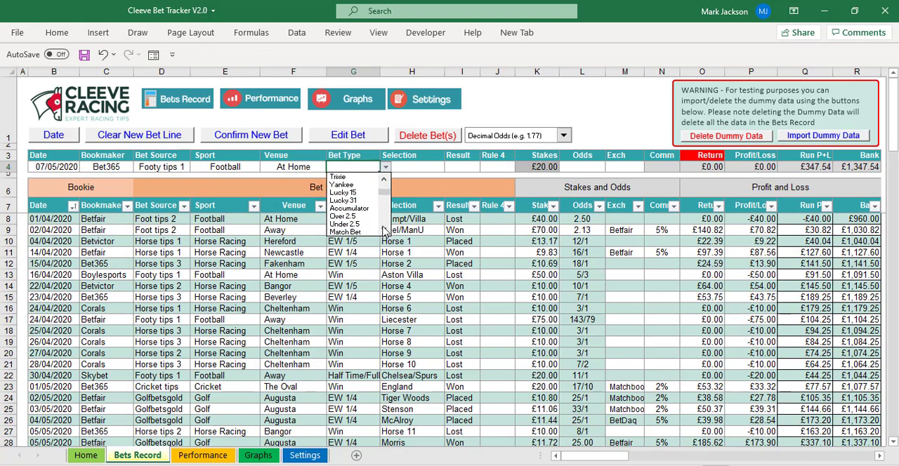
pyautogui.click(383, 230)
pyautogui.click(383, 230)
pyautogui.click(383, 230)
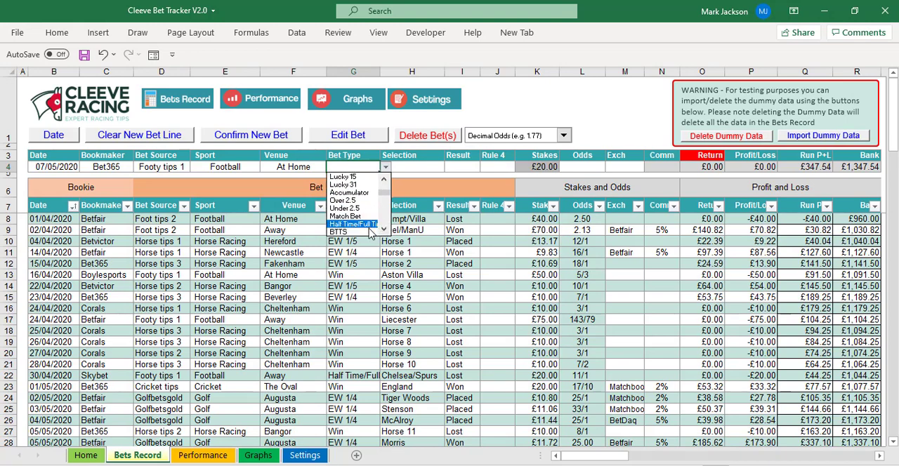
pyautogui.click(361, 232)
# Enter Man U as the new bet's selection and set its result to Won.
pyautogui.click(425, 167)
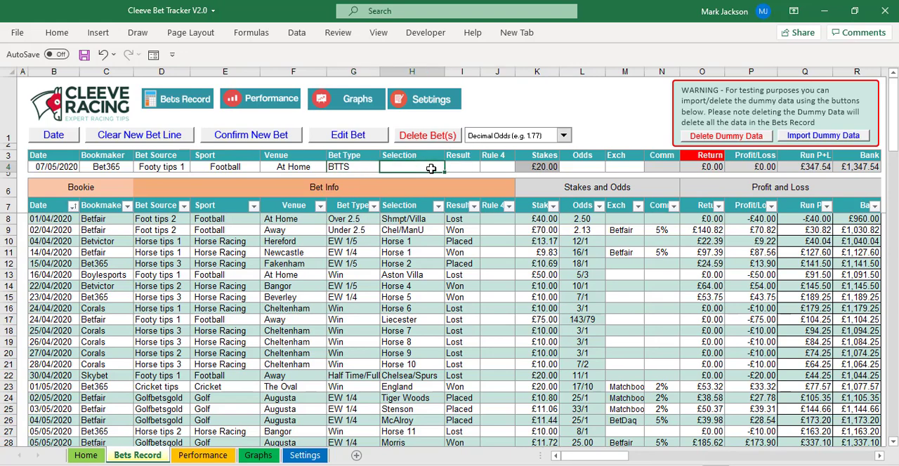
pyautogui.write('Man U')
pyautogui.click(455, 166)
pyautogui.click(485, 167)
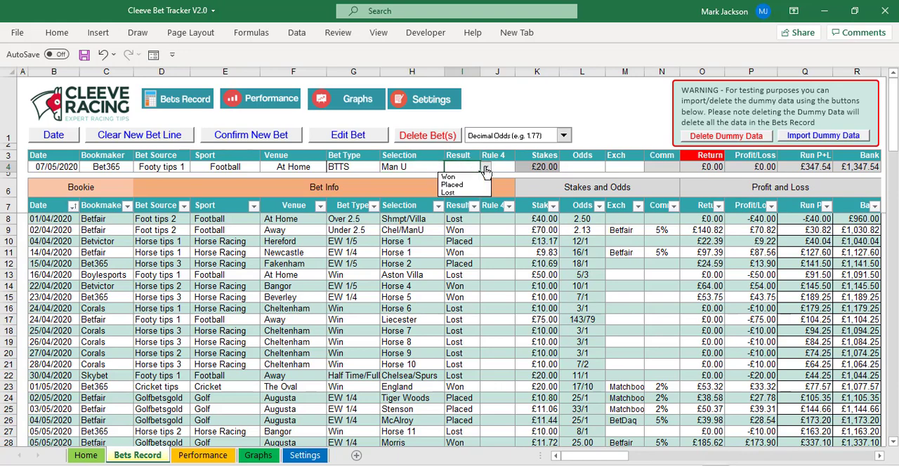
pyautogui.click(479, 177)
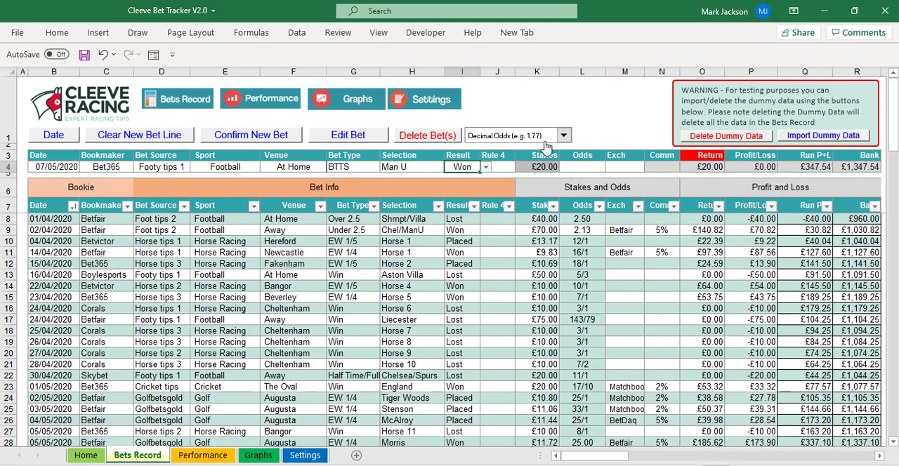
# Change the new bet's bookmaker to Betfair and select its stake cell.
pyautogui.click(109, 167)
pyautogui.click(139, 167)
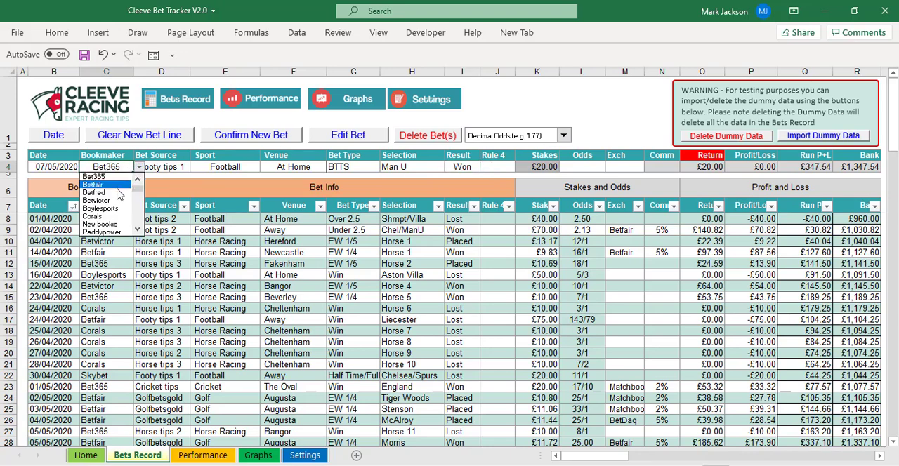
pyautogui.click(118, 185)
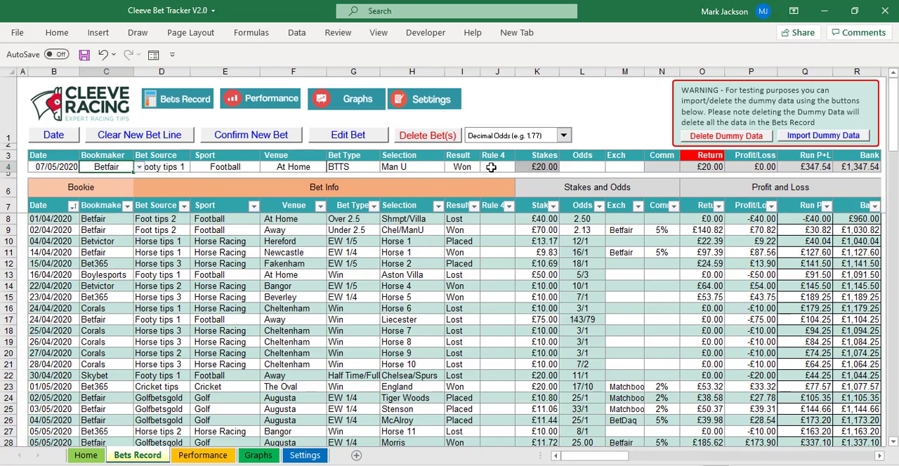
pyautogui.click(536, 168)
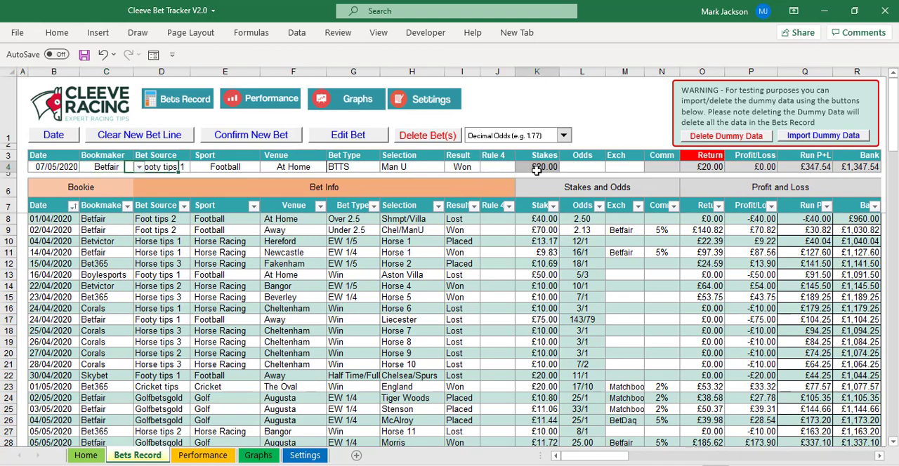
# Enter a £50 stake and 1.87 odds for the new bet, then confirm it into the bets record.
pyautogui.write('50')
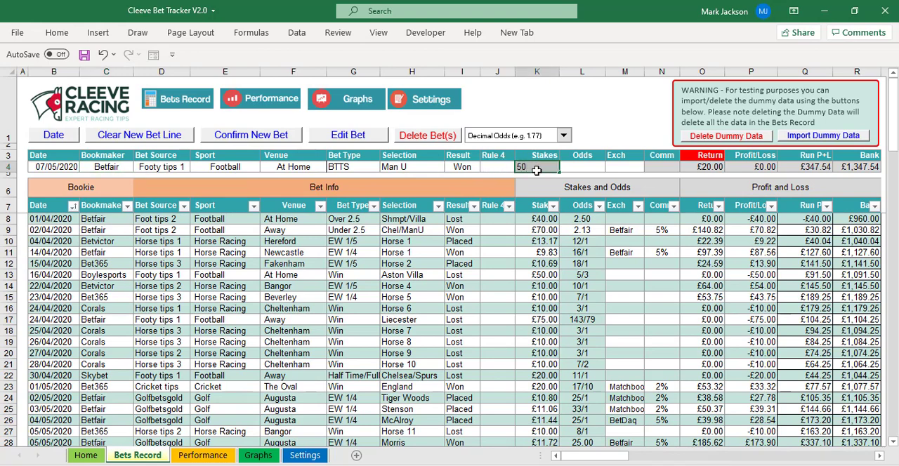
pyautogui.press('Tab')
pyautogui.write('1')
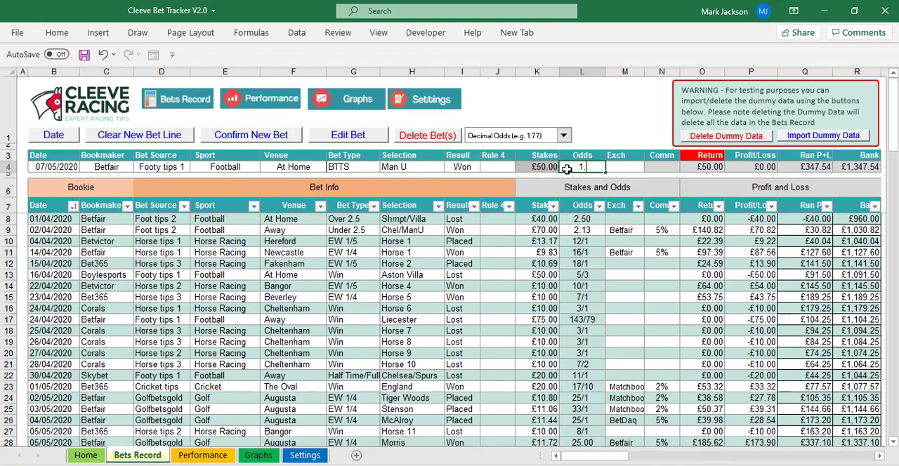
pyautogui.write('.87')
pyautogui.press('Tab')
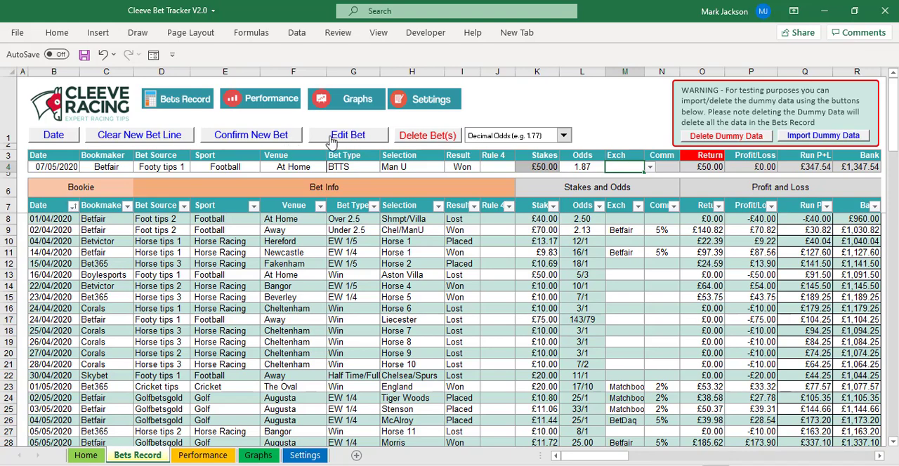
pyautogui.click(259, 139)
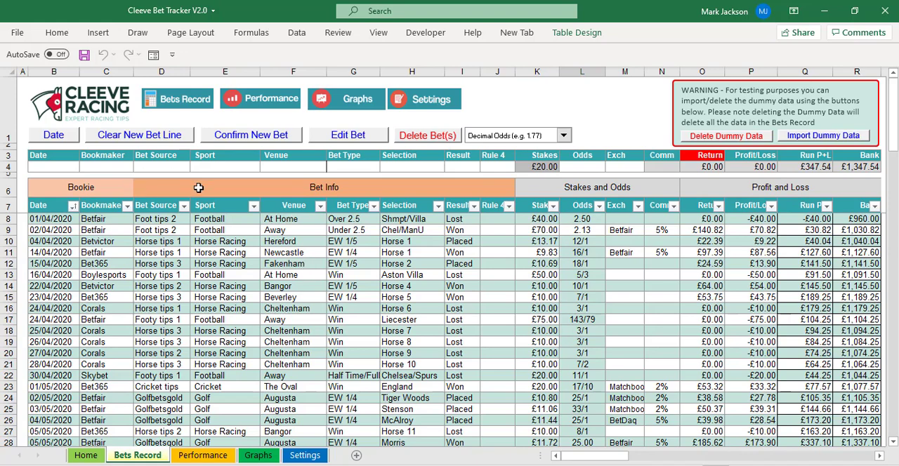
# Start a new bet dated 01/06/2020 and set its bet type to Win.
pyautogui.click(55, 136)
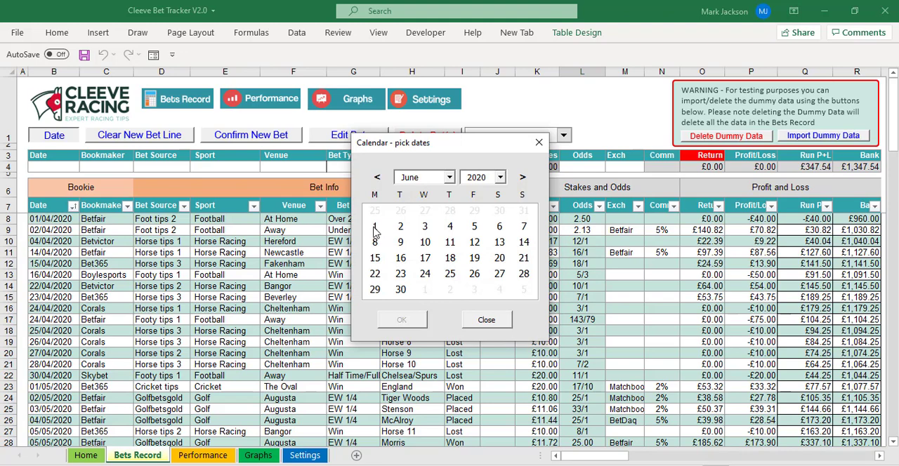
pyautogui.click(375, 227)
pyautogui.click(356, 165)
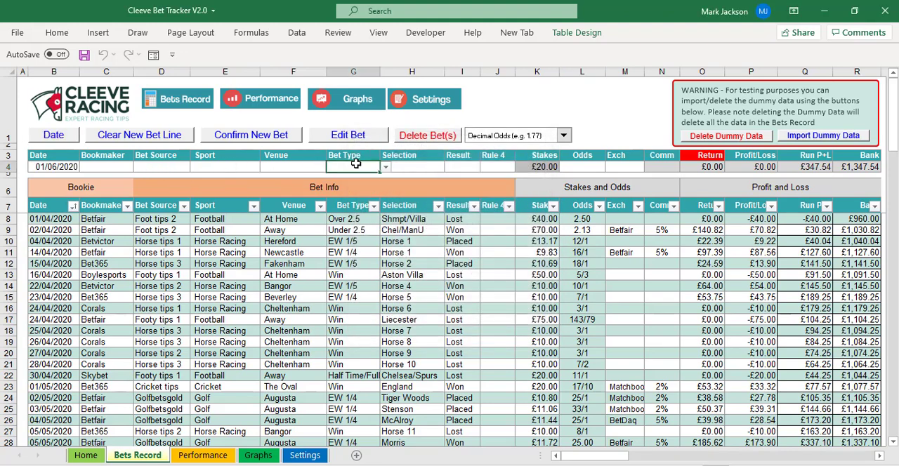
pyautogui.click(386, 167)
pyautogui.click(348, 193)
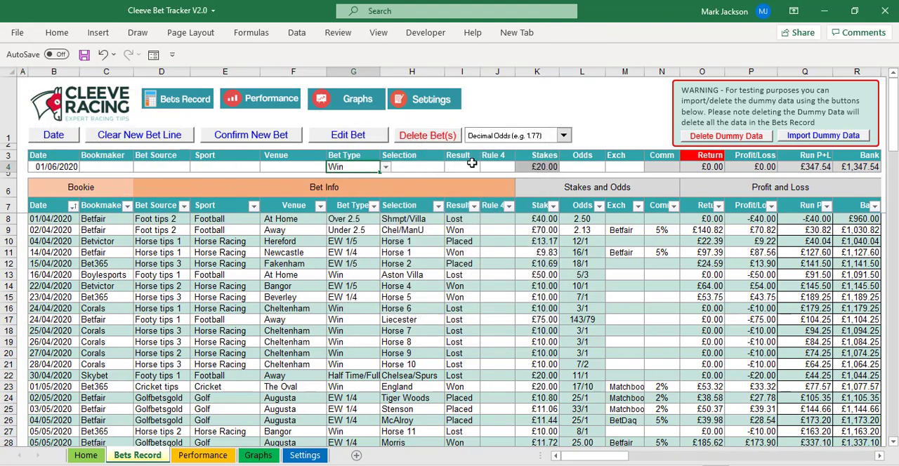
# Set the new bet's result to Won and switch the odds format to Fractional Odds.
pyautogui.click(471, 163)
pyautogui.click(485, 166)
pyautogui.click(477, 179)
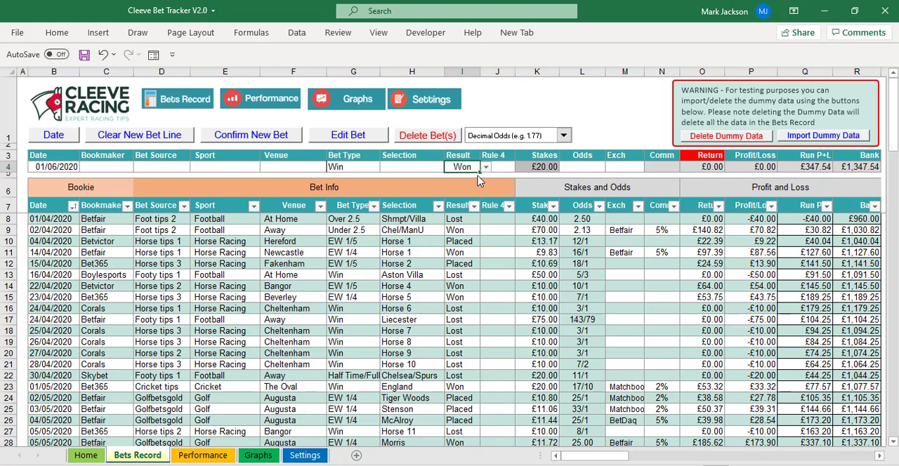
pyautogui.click(563, 135)
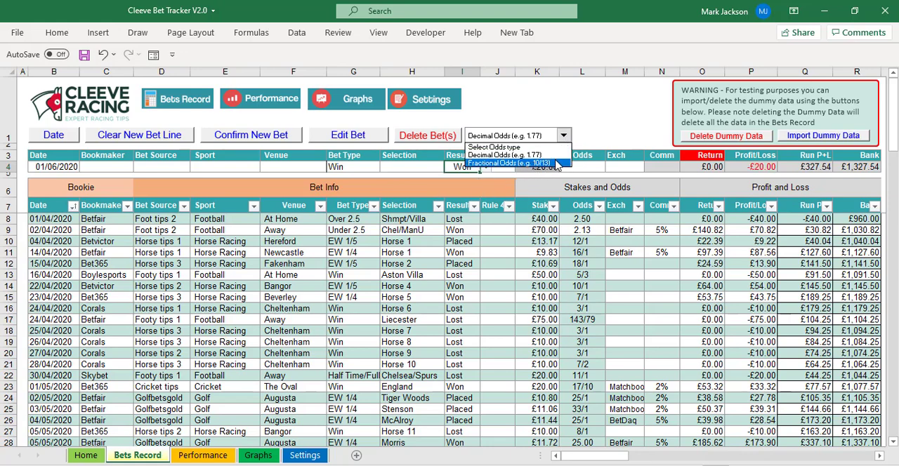
pyautogui.click(558, 163)
# Enter 2/1 as the new bet's odds and confirm the bet.
pyautogui.click(574, 165)
pyautogui.write('2')
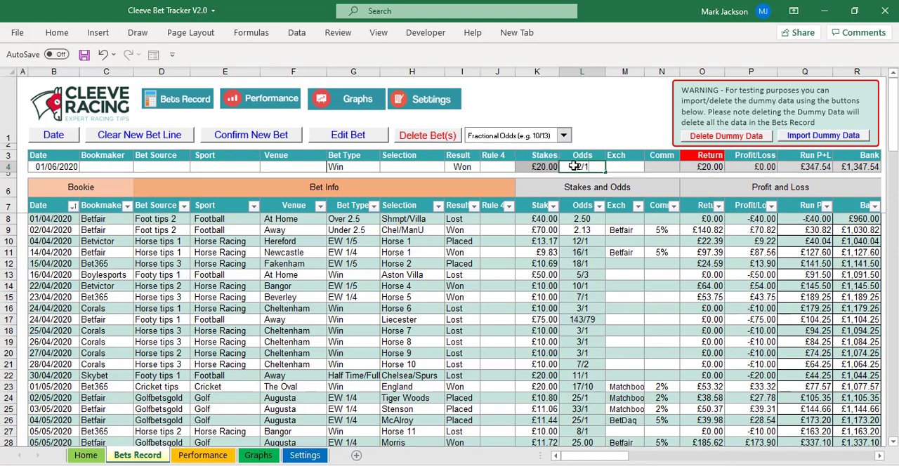
pyautogui.write('/1')
pyautogui.press('Tab')
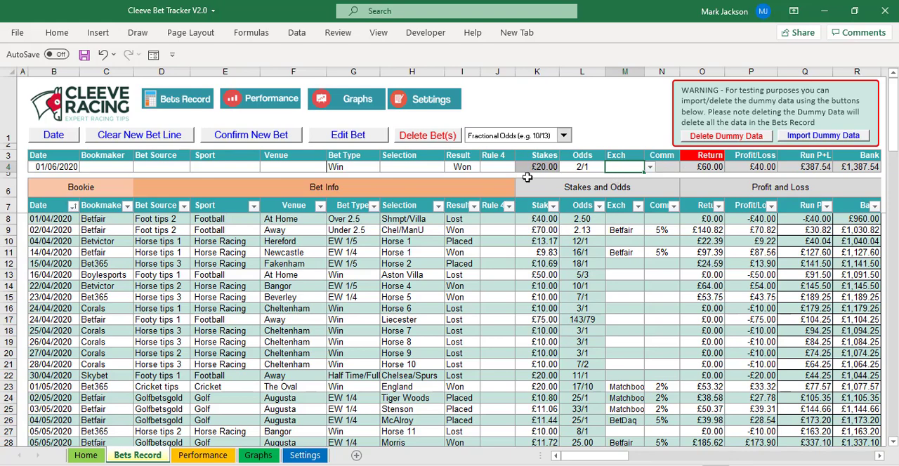
pyautogui.click(267, 136)
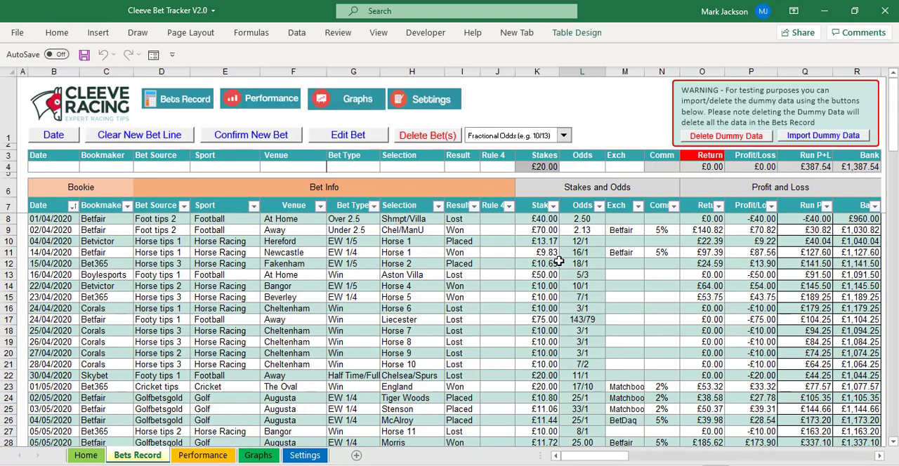
# Delete the newly added 01/06/2020 bet from the bottom of the bets record.
pyautogui.moveTo(894, 136); pyautogui.dragTo(894, 209)
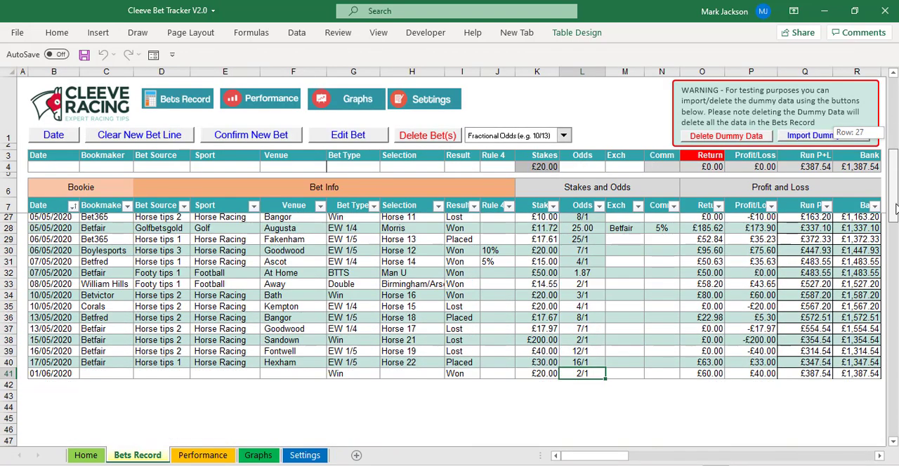
pyautogui.click(42, 376)
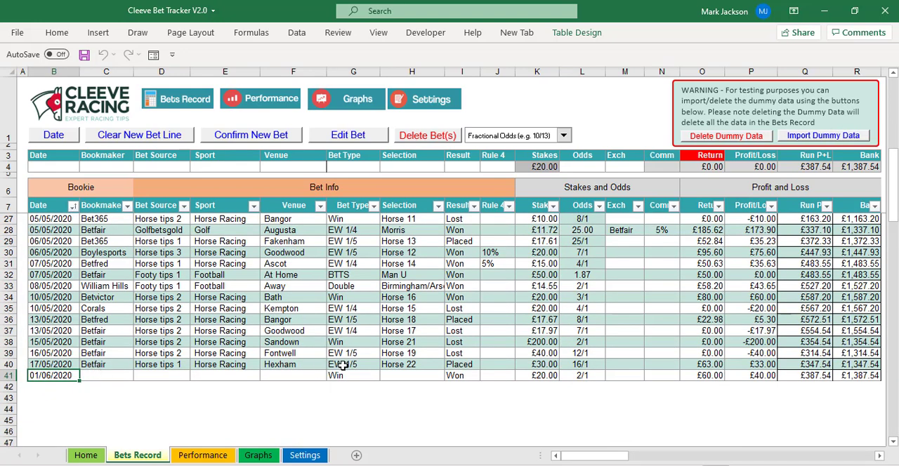
pyautogui.hotkey('ctrl', 'a')
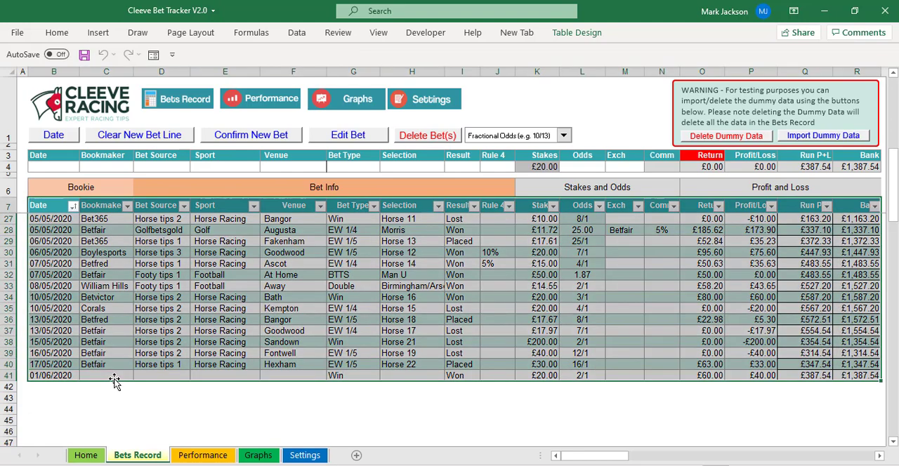
pyautogui.click(116, 377)
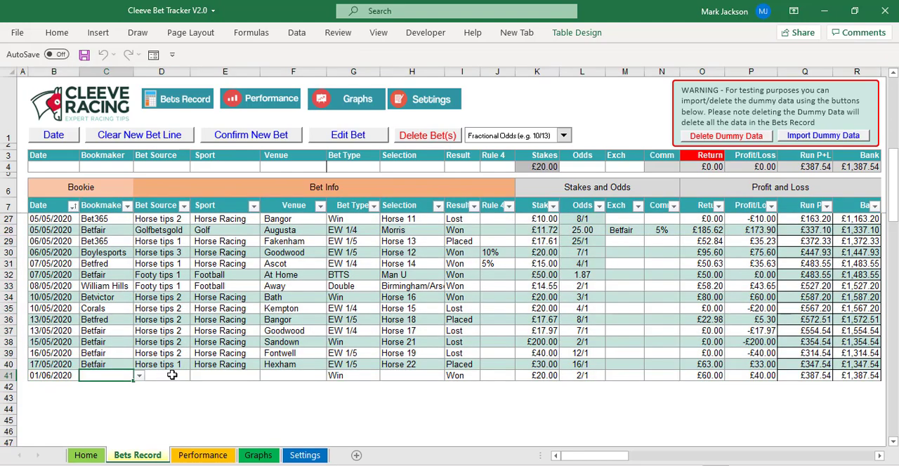
pyautogui.click(238, 375)
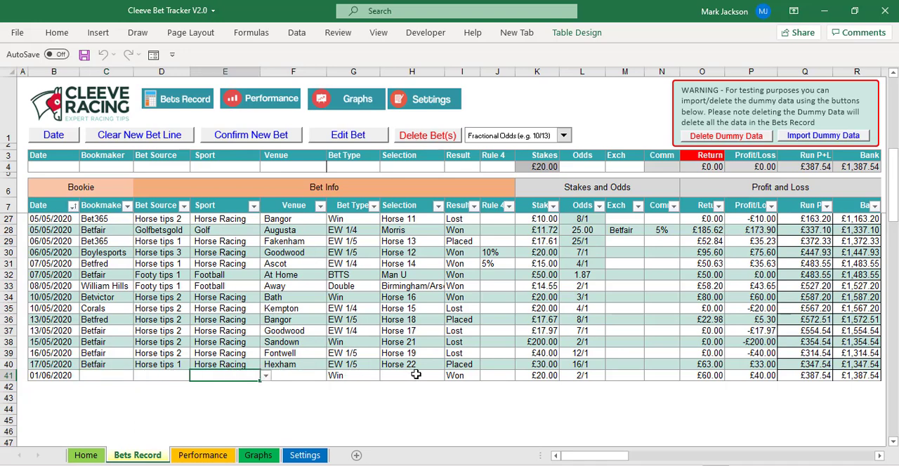
pyautogui.click(287, 375)
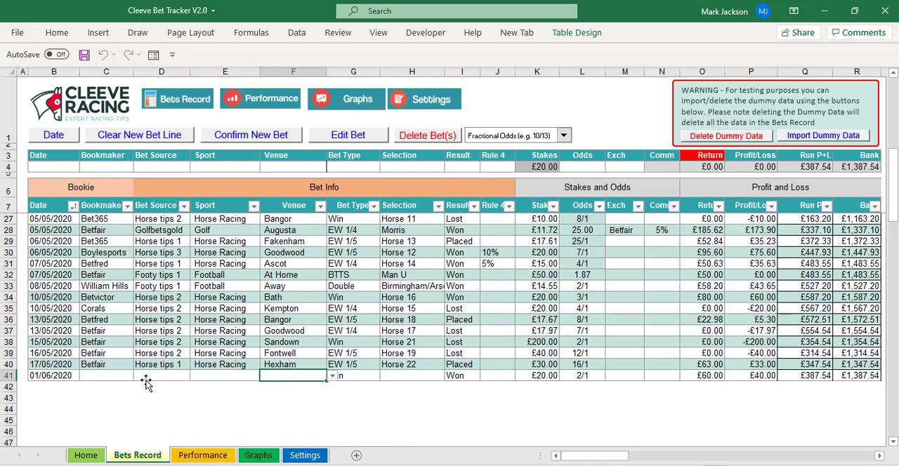
pyautogui.click(123, 375)
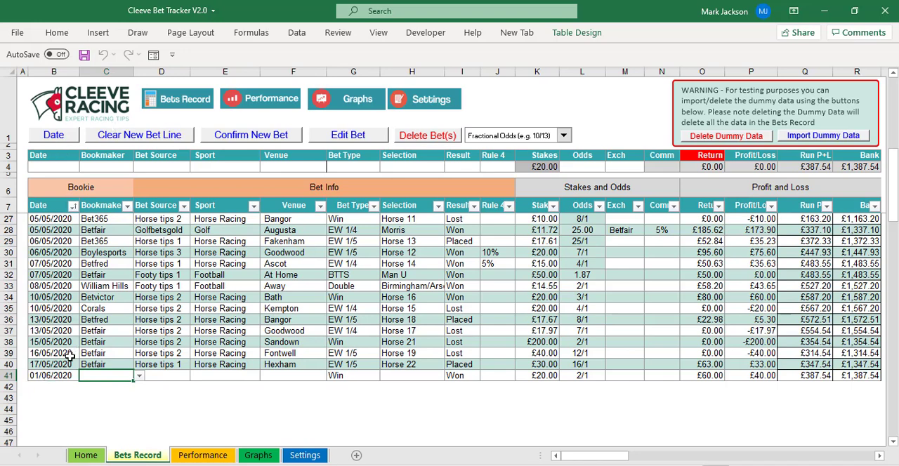
pyautogui.click(46, 376)
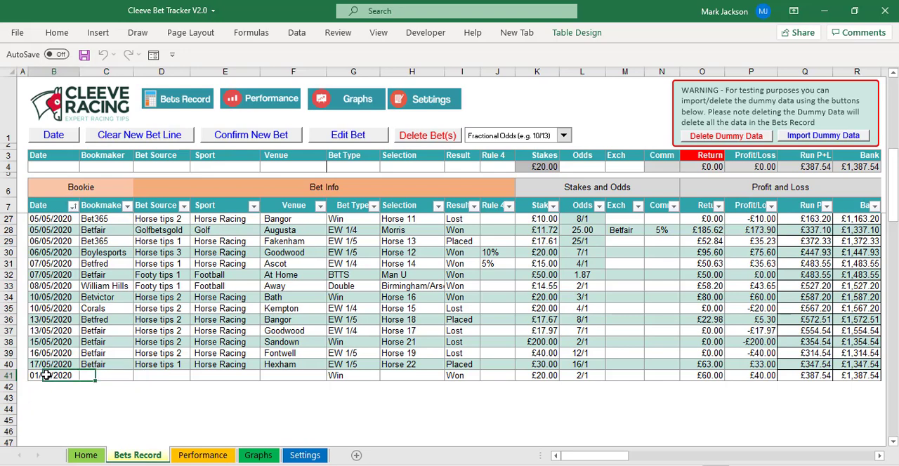
pyautogui.click(422, 136)
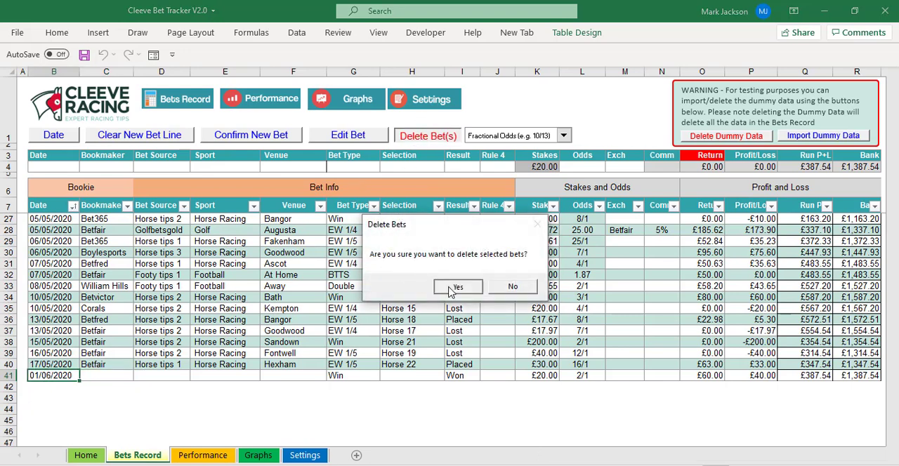
pyautogui.click(455, 285)
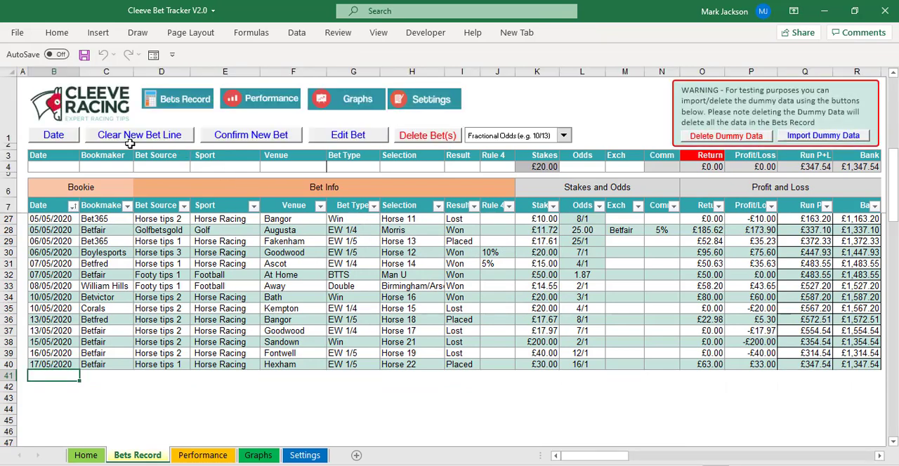
# Start a new bet dated 09/06/2020 with Betfair as the bookmaker.
pyautogui.click(68, 143)
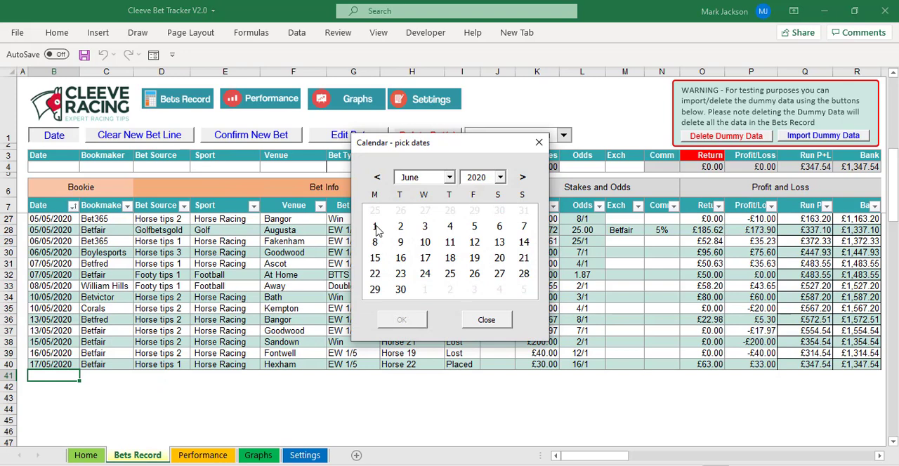
pyautogui.click(401, 241)
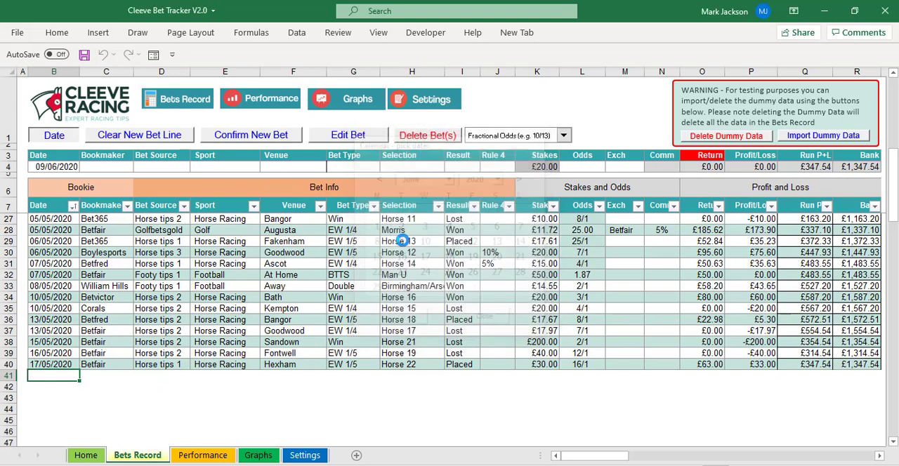
pyautogui.click(128, 166)
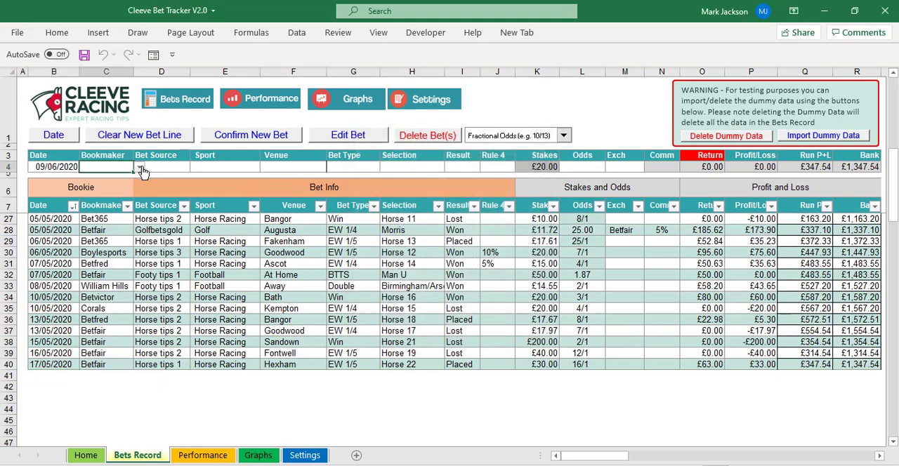
pyautogui.click(140, 171)
pyautogui.click(128, 191)
# Set the new bet's bet source to Horse tips 1 and its sport to Horse Racing.
pyautogui.click(183, 164)
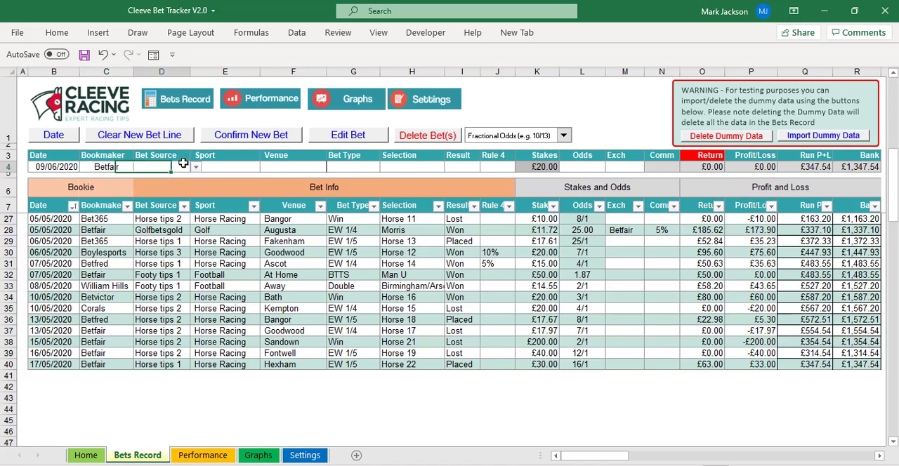
pyautogui.click(195, 167)
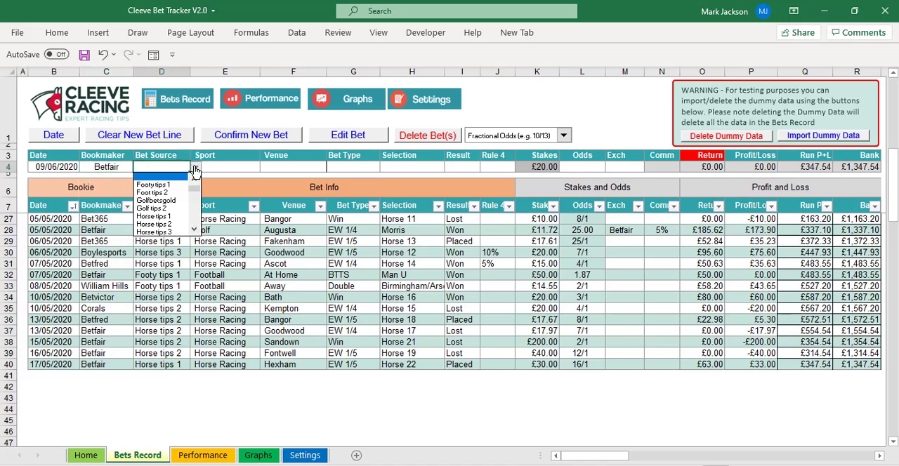
pyautogui.click(183, 217)
pyautogui.click(241, 167)
pyautogui.click(264, 167)
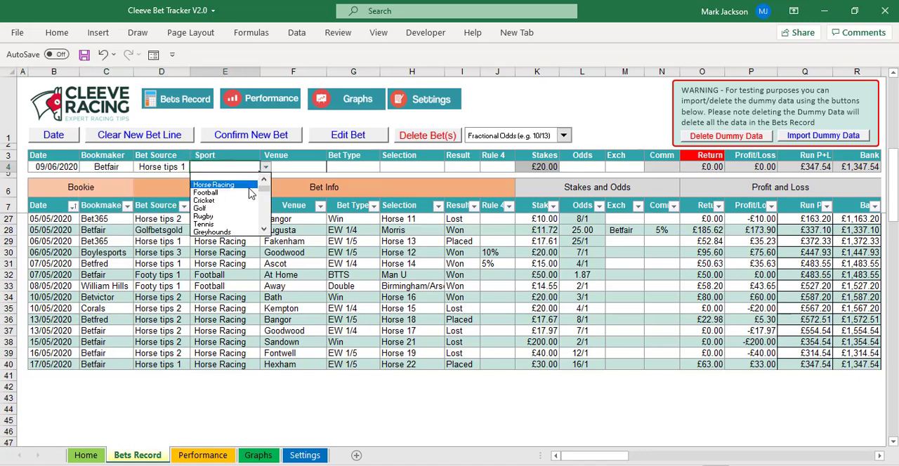
pyautogui.click(235, 185)
# Set the new bet's venue to Ayr and its bet type to Win.
pyautogui.click(284, 169)
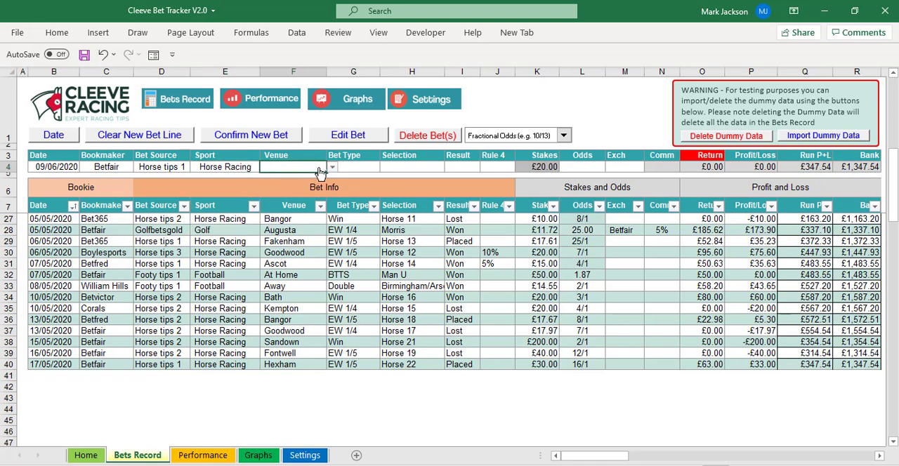
pyautogui.click(332, 167)
pyautogui.click(309, 197)
pyautogui.click(359, 168)
pyautogui.click(384, 167)
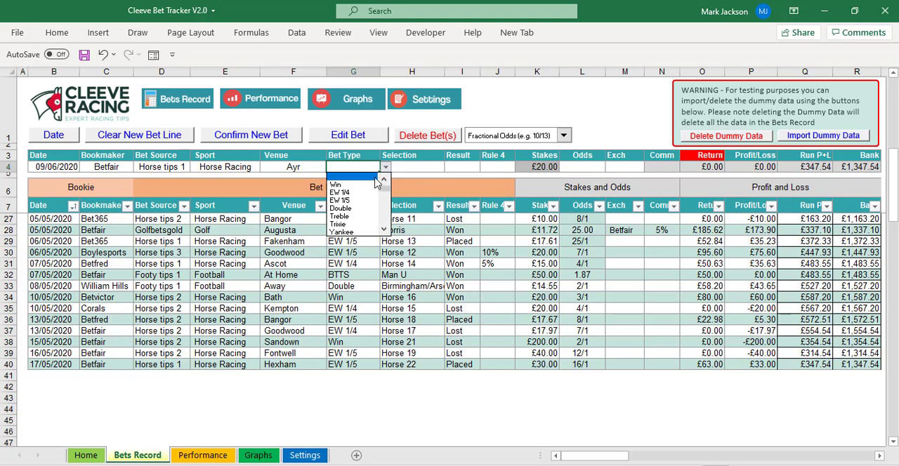
pyautogui.click(373, 185)
# Enter Hores 23 as the new bet's selection and 3/1 as its odds.
pyautogui.click(430, 170)
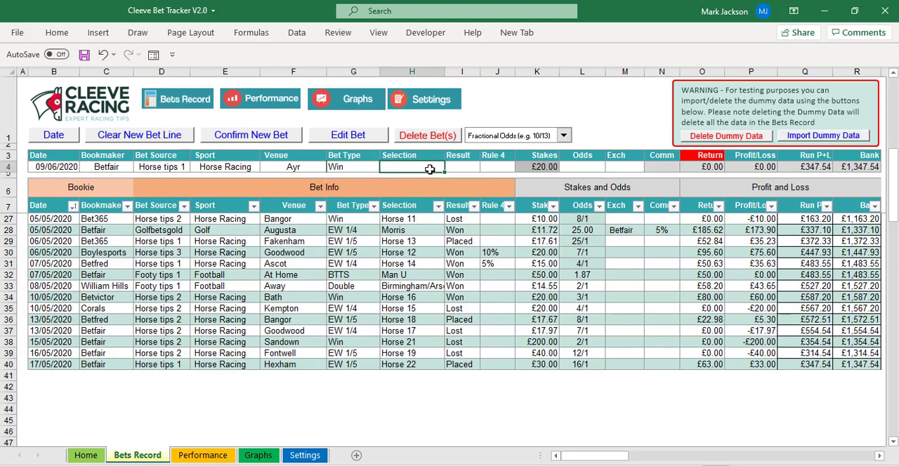
pyautogui.write('Hores 23')
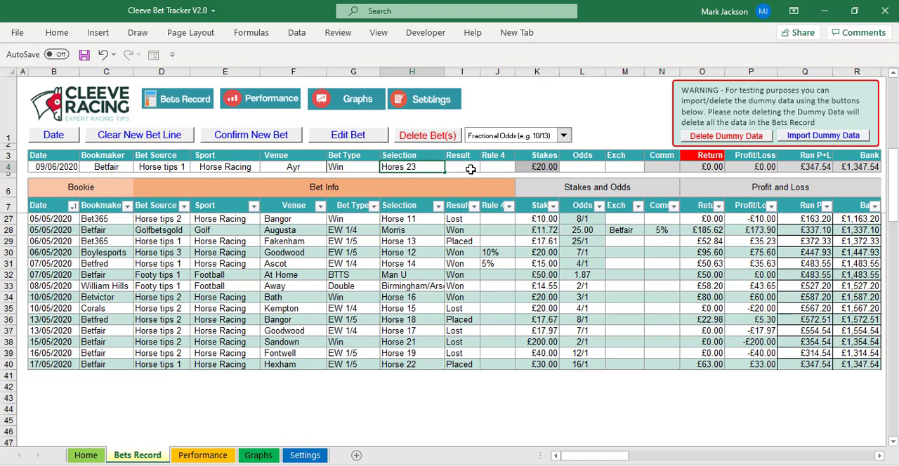
pyautogui.click(470, 169)
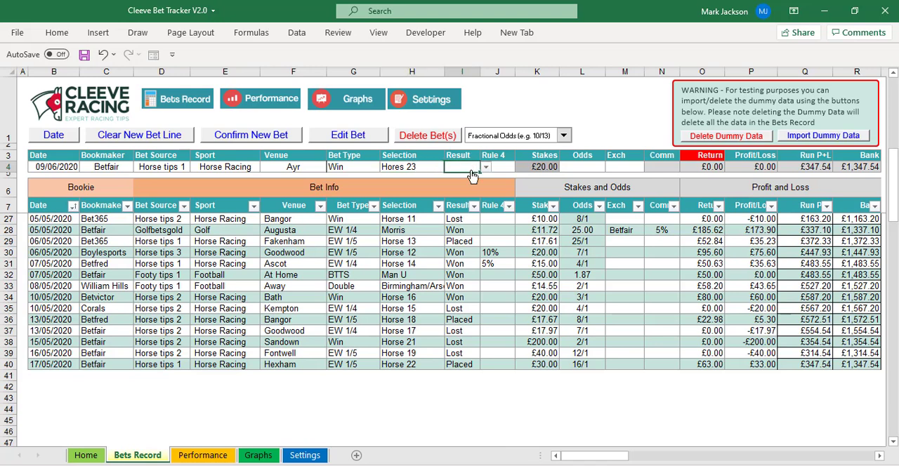
pyautogui.click(574, 173)
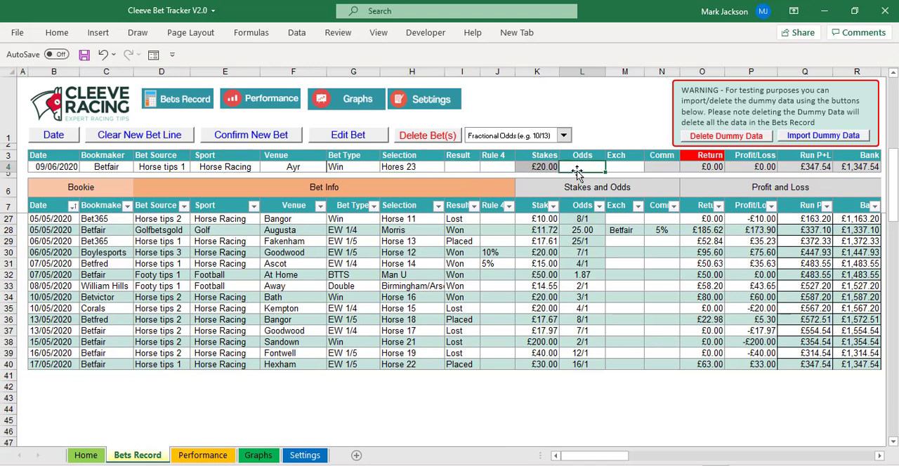
pyautogui.write('3/1')
pyautogui.press('Tab')
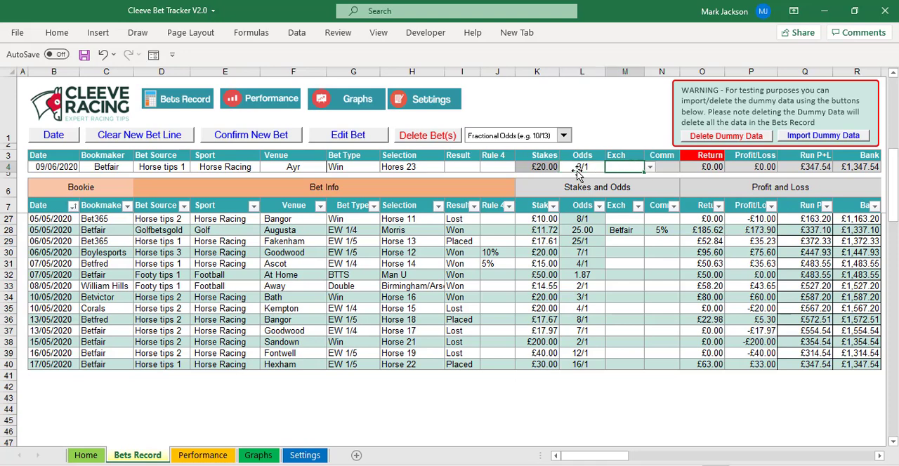
# Confirm the new bet into the bets record, proceeding without a result.
pyautogui.click(759, 168)
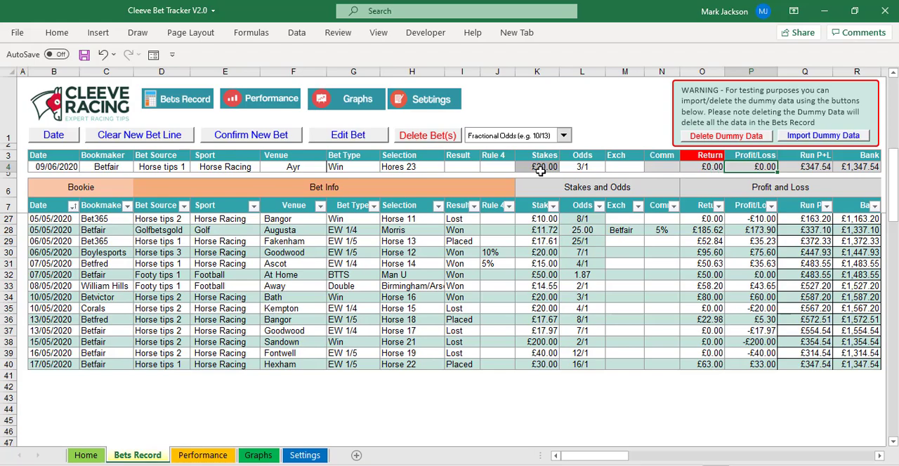
pyautogui.click(264, 141)
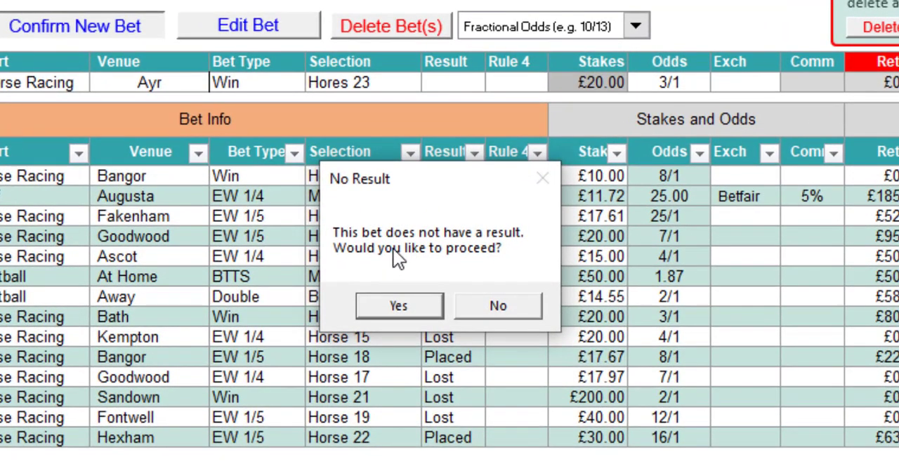
pyautogui.click(398, 306)
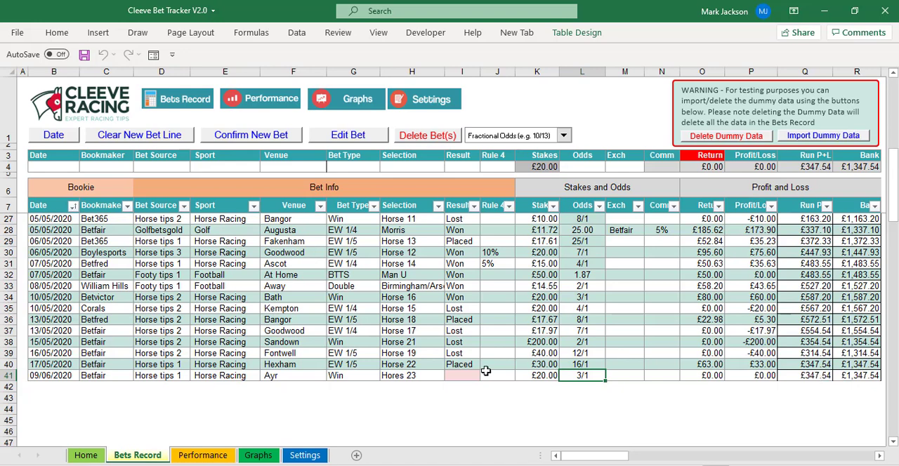
# Edit the recorded Hores 23 bet, set its result to Won, and confirm the change.
pyautogui.click(59, 375)
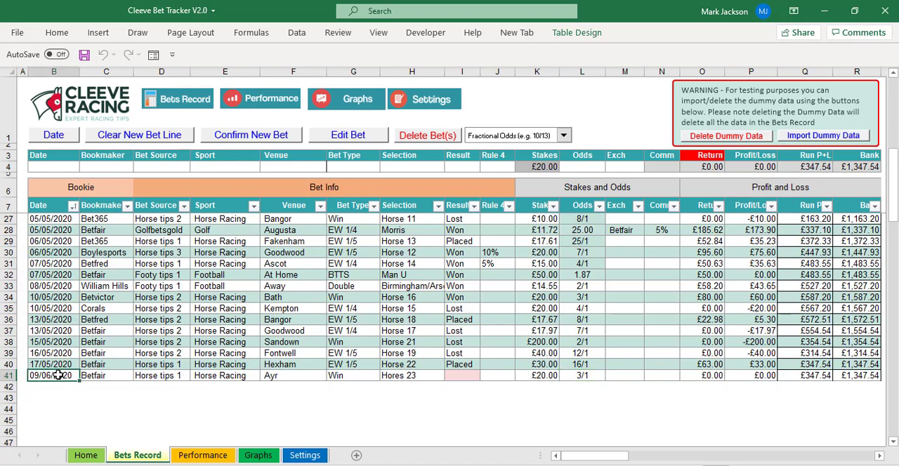
pyautogui.click(328, 141)
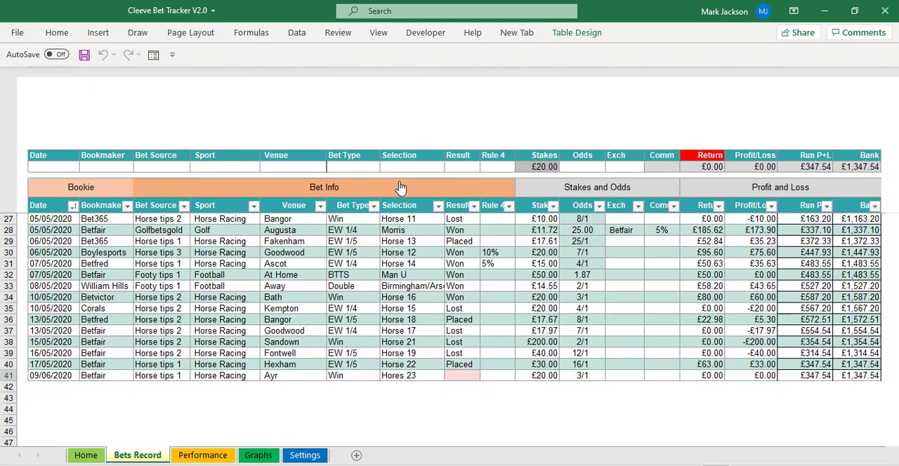
pyautogui.click(456, 168)
pyautogui.click(484, 168)
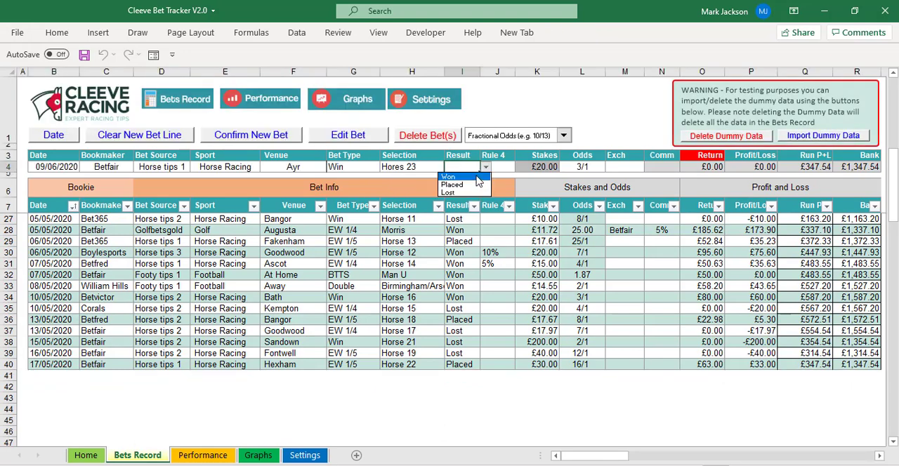
pyautogui.click(477, 179)
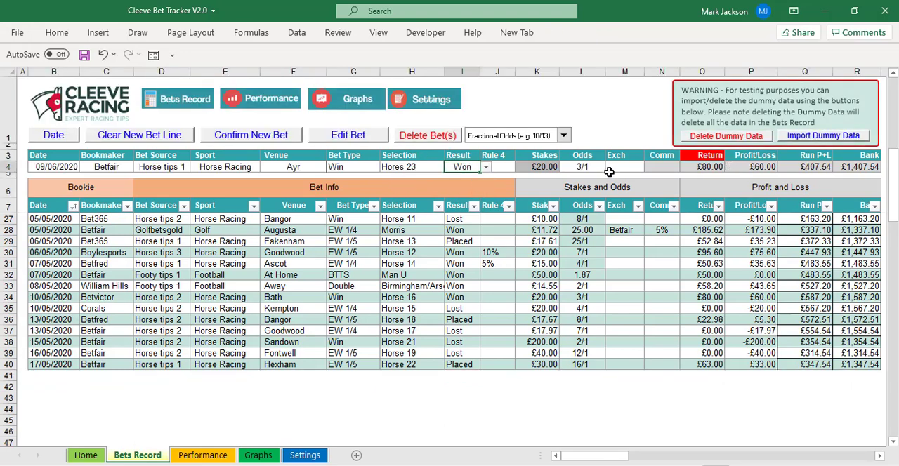
pyautogui.click(294, 140)
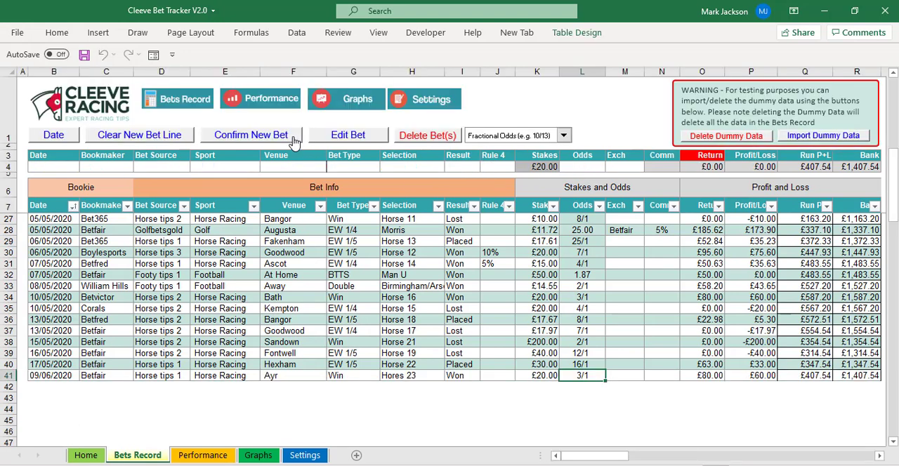